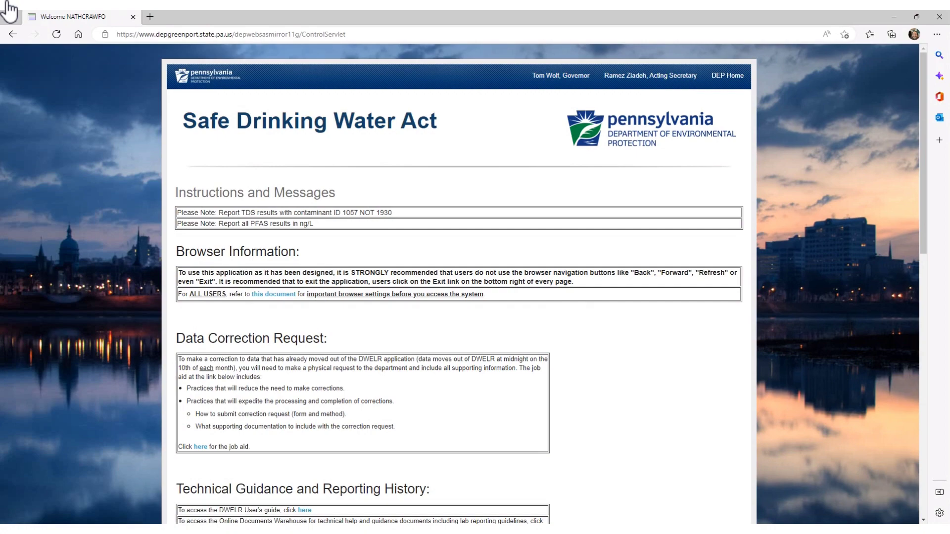
- Open a new-record entry form for SDWA-1 Bacteriological / Residual Disinfectant / Turbidity / DBP Analysis
scroll(9, 9, down, 5)
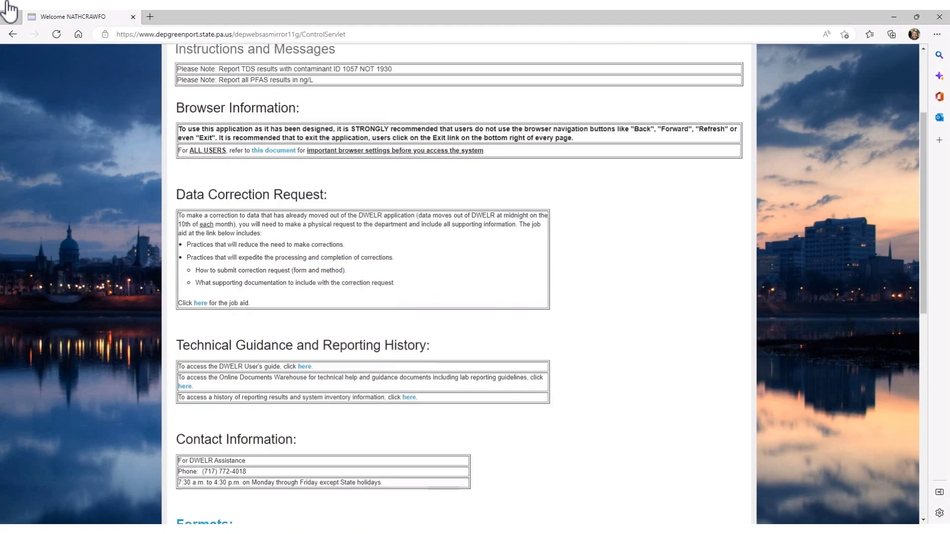
scroll(9, 9, down, 6)
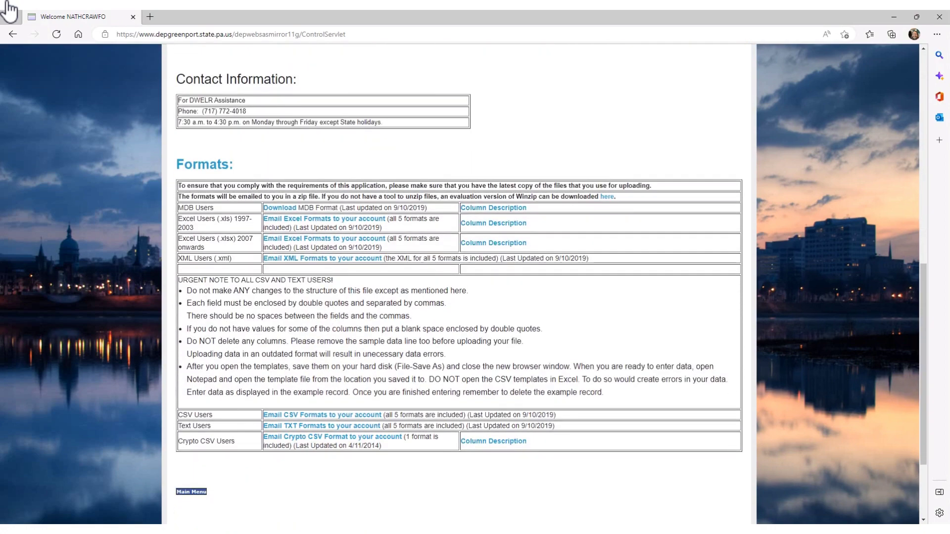
scroll(9, 15, down, 2)
click(212, 476)
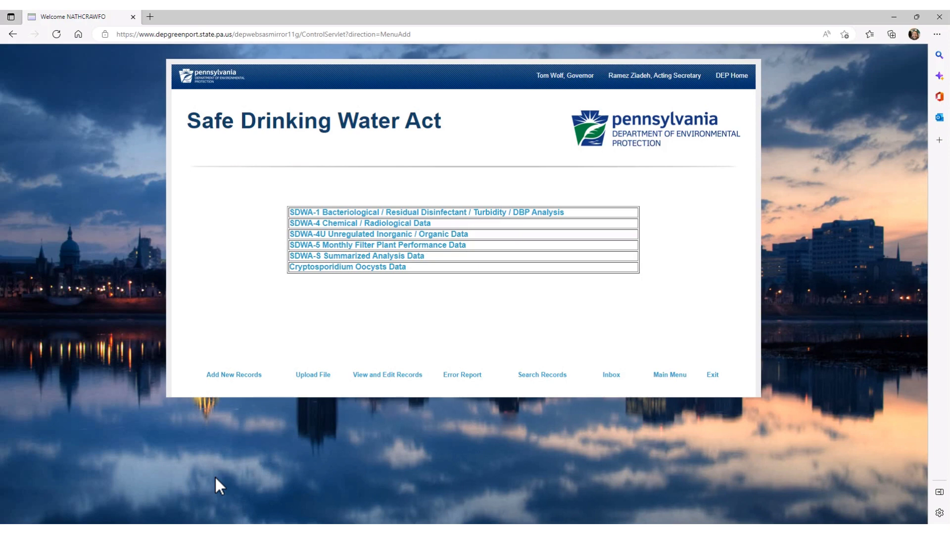
click(331, 212)
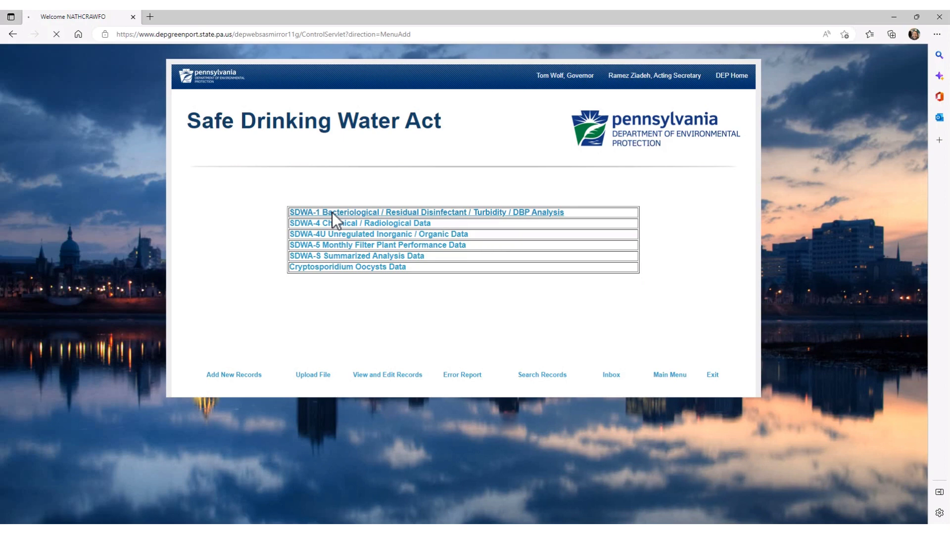
- Enter the first SDWA-1 record: PWSID 7670801, contaminant 1013, method 301, result 1.01, both dates 111122, location 701, type D, time 0800, lab 00001, sample NC0001
text(7)
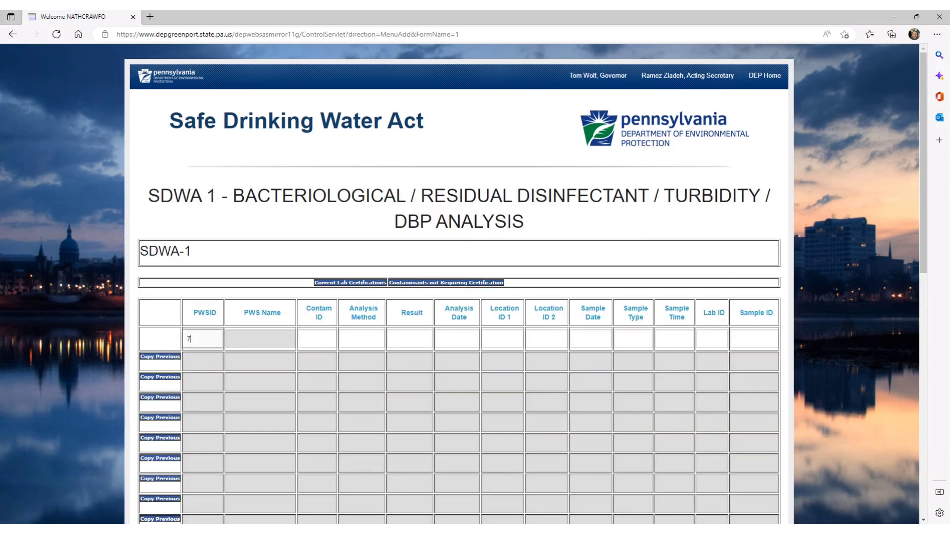
text(670801)
key(Tab)
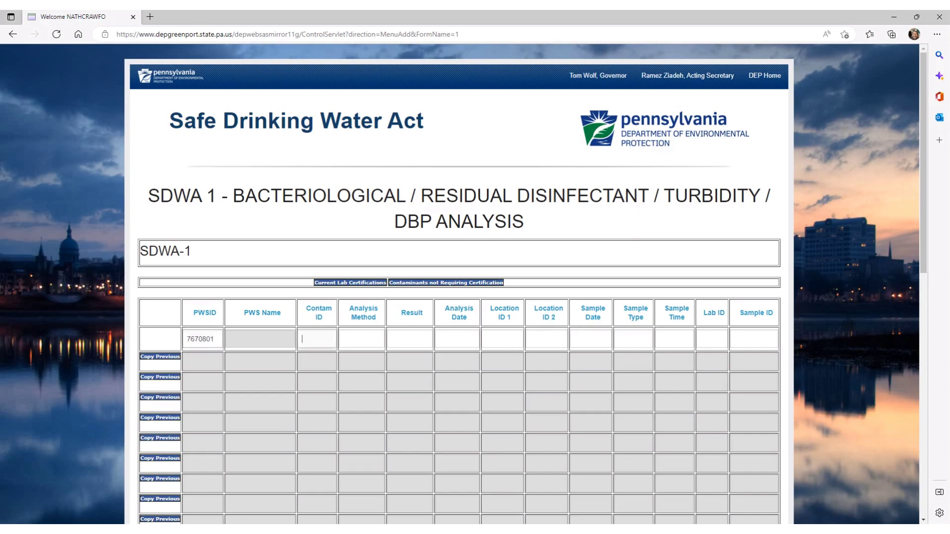
text(1013)
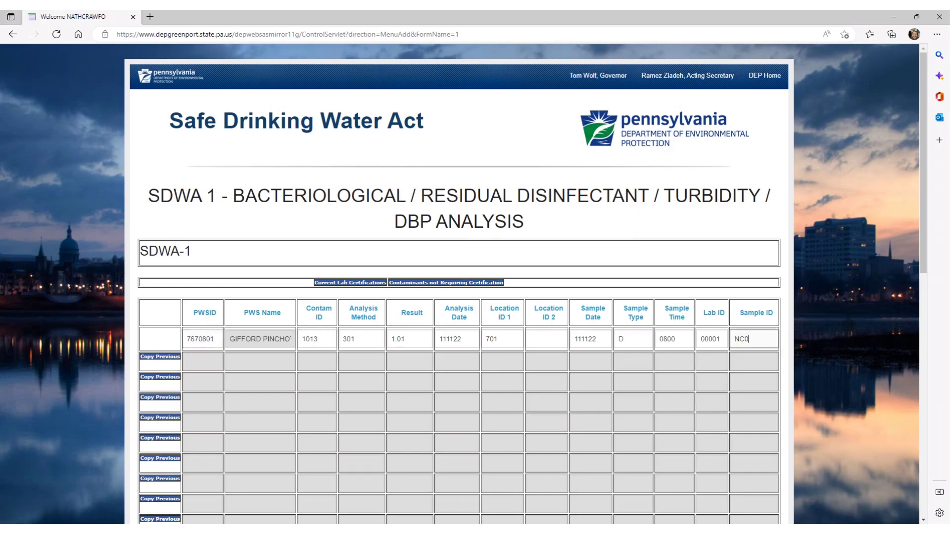
text(001)
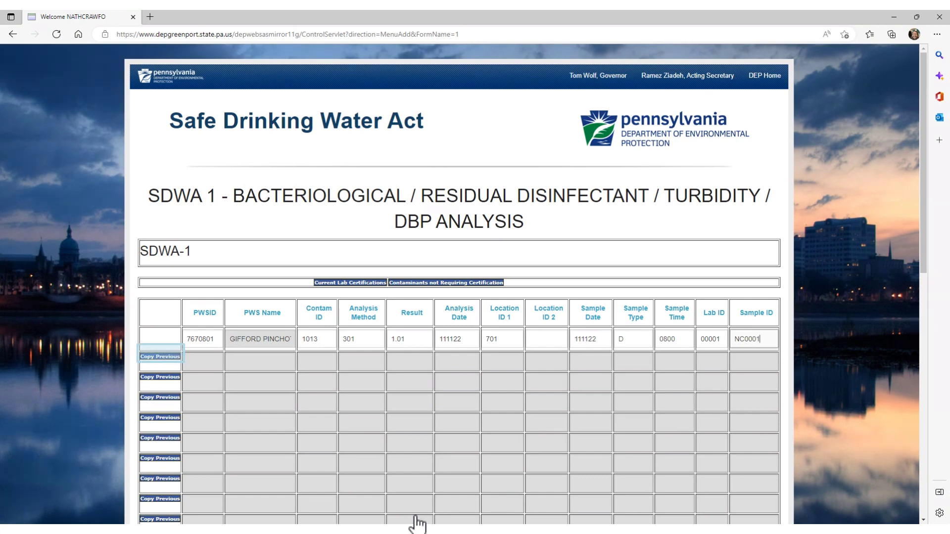
- Add records NC0002 to NC0005 by copying the previous row, with results 1.1, 0.9, 1.0, 1.1 and analysis dates 111822, 110322, 112522, 113022, and submit
click(163, 357)
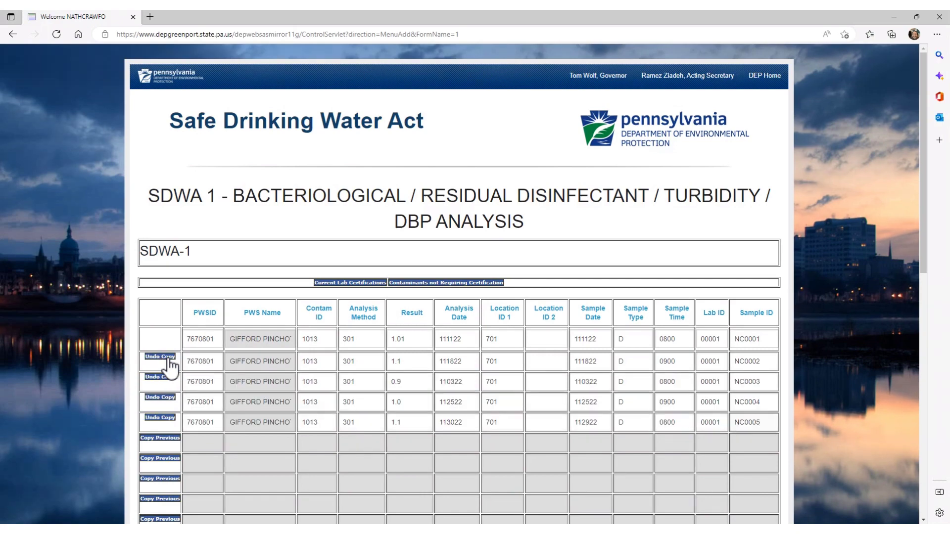
scroll(168, 366, down, 10)
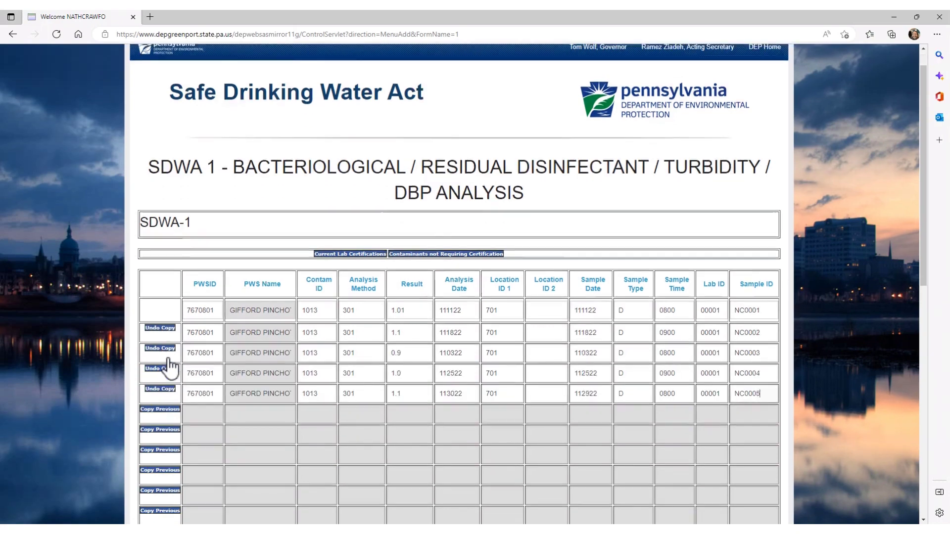
scroll(169, 366, down, 3)
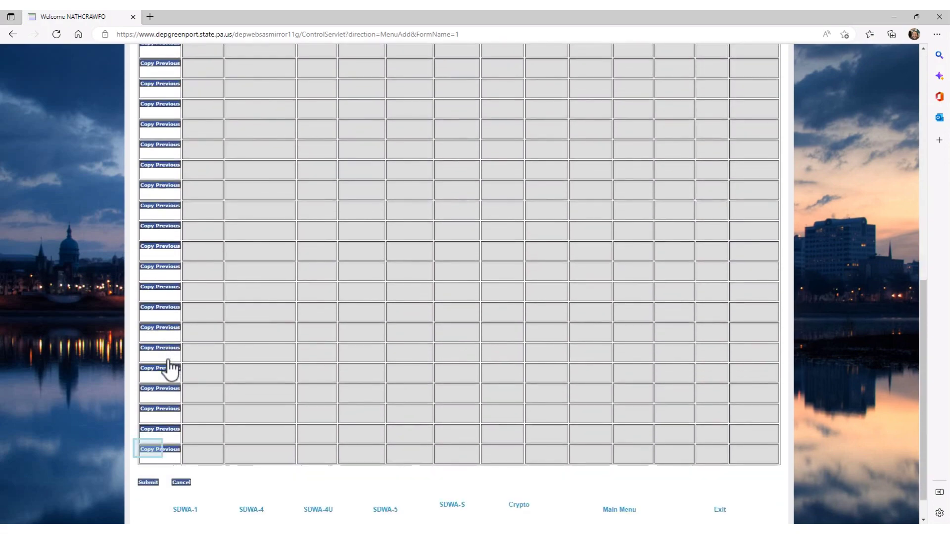
click(148, 450)
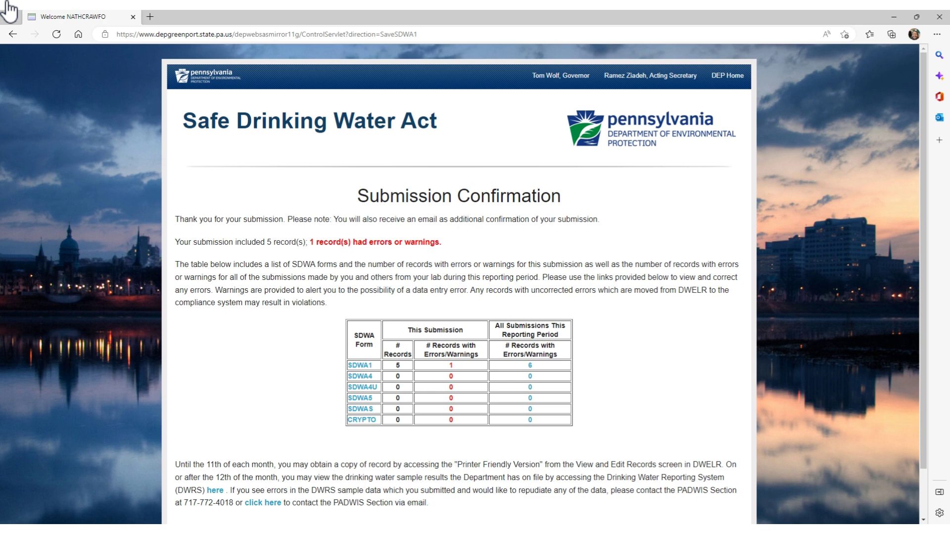
- Open the error report, select the record with sample ID NC0005 and confirm opening it for editing
scroll(8, 10, down, 1)
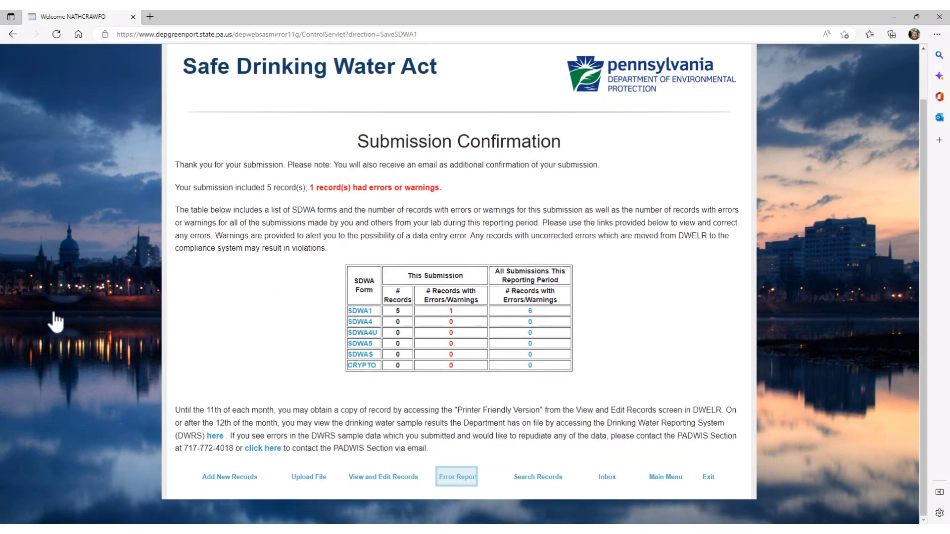
click(465, 480)
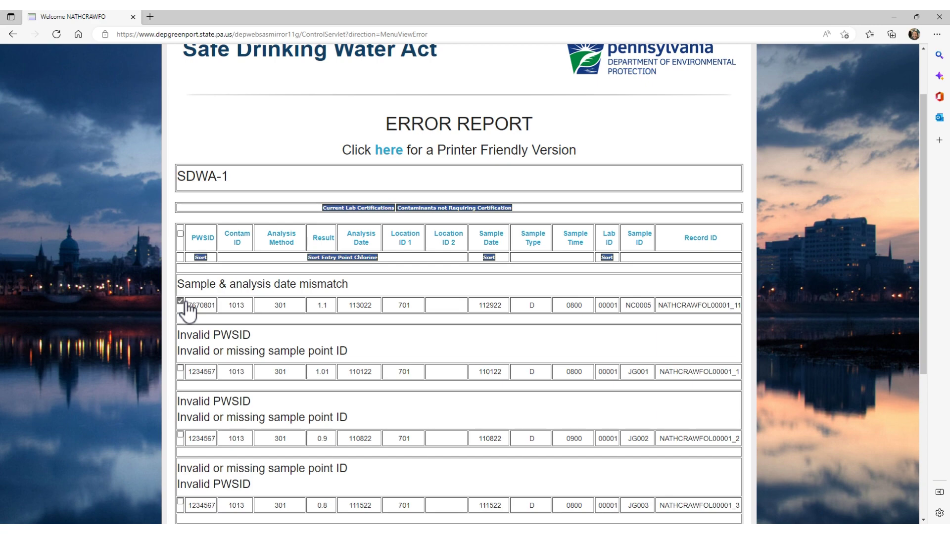
scroll(187, 311, down, 5)
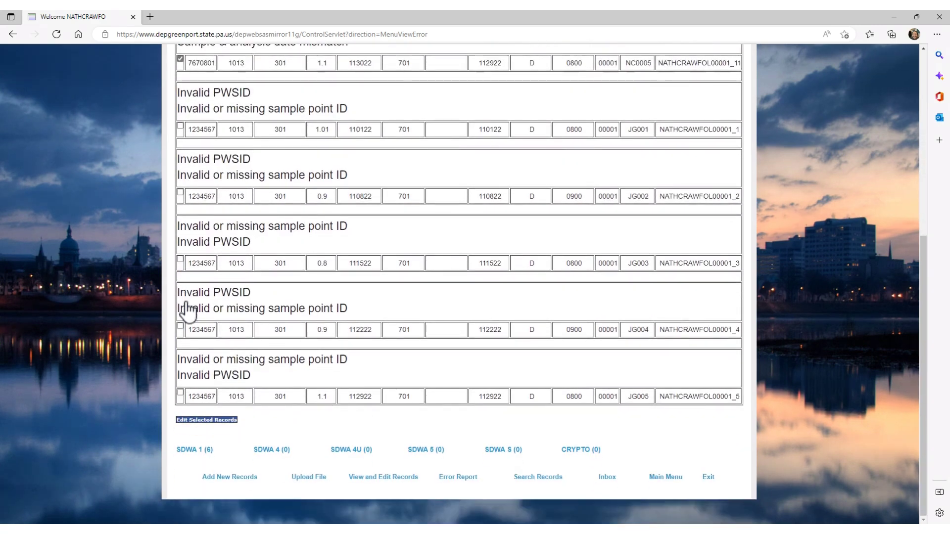
click(194, 419)
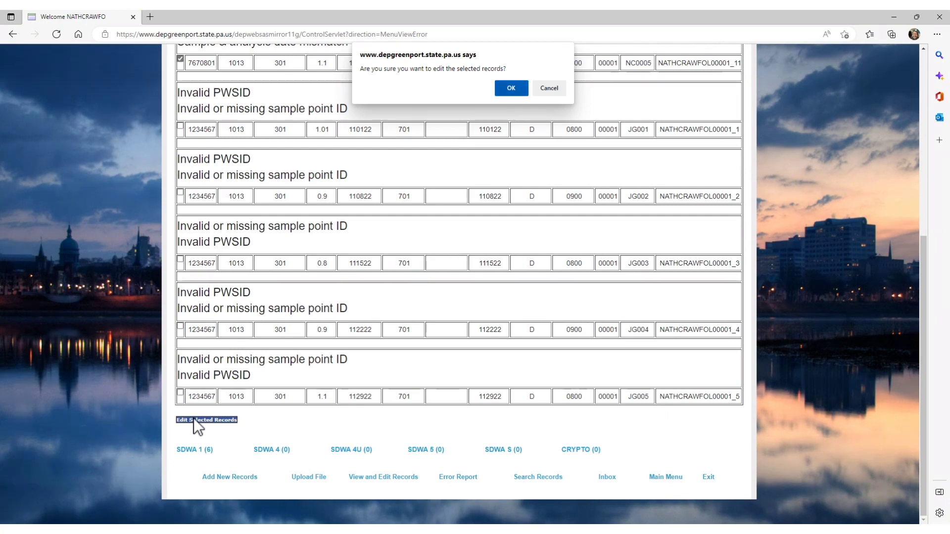
click(509, 88)
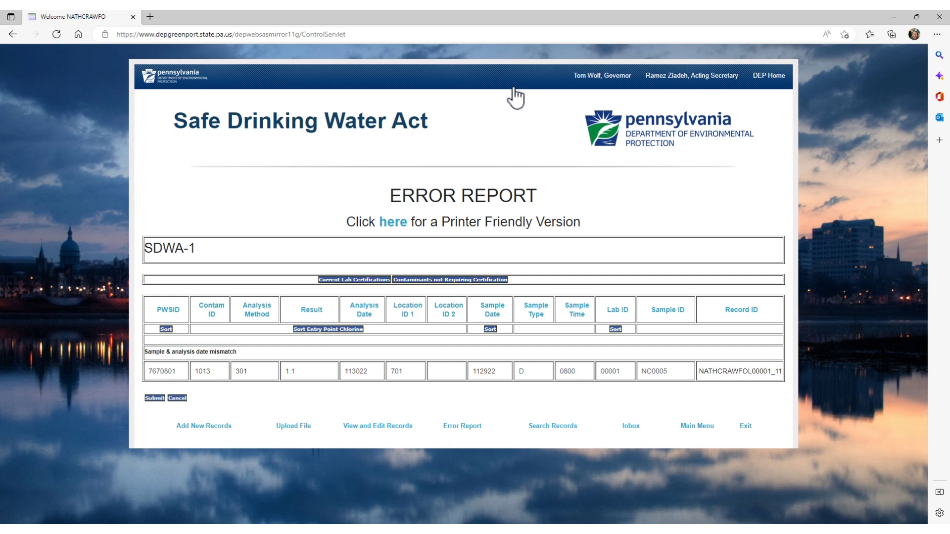
- Set the sample date of record NC0005 to 113022 and submit the corrected record
key(Tab)
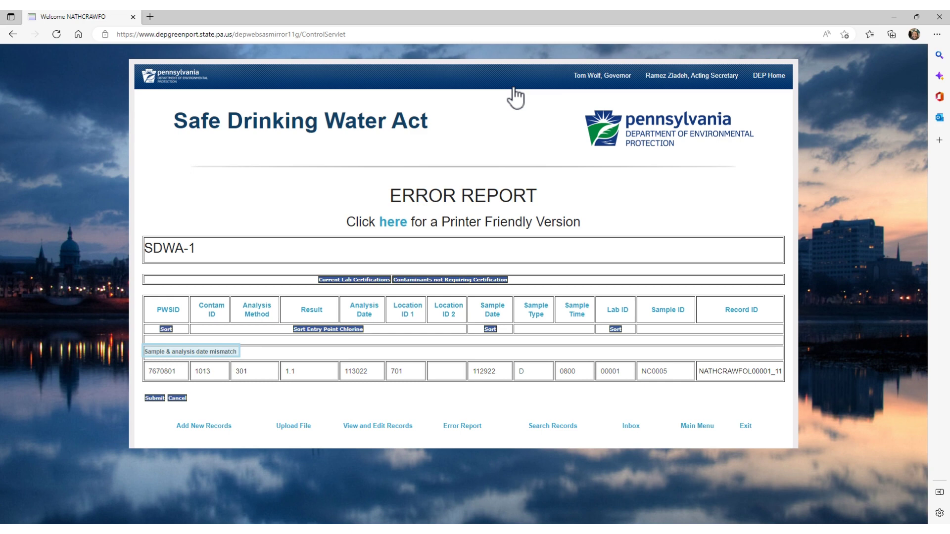
key(Tab)
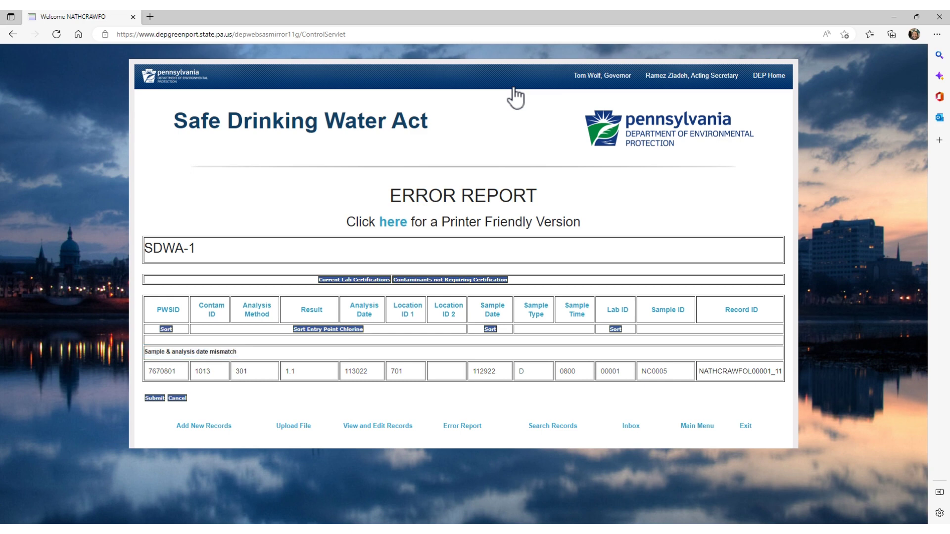
key(Tab)
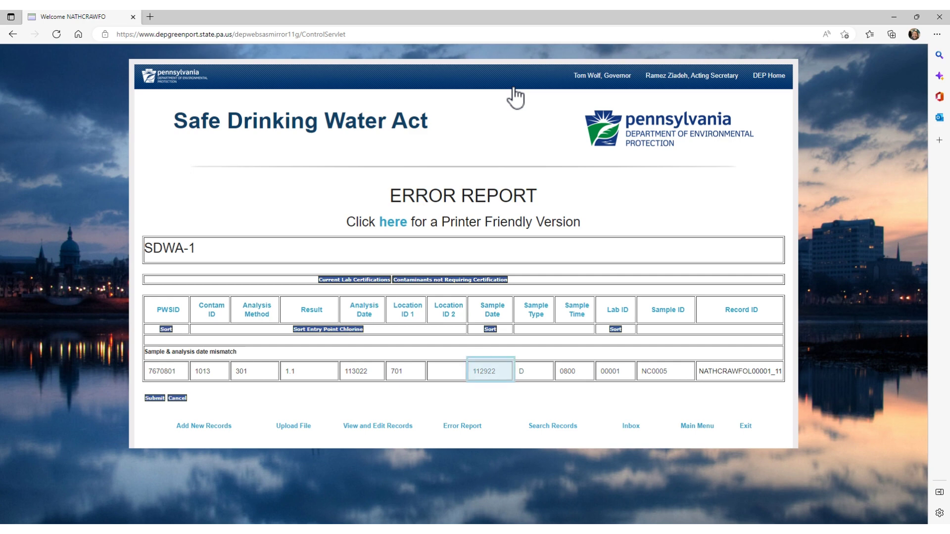
key(Tab)
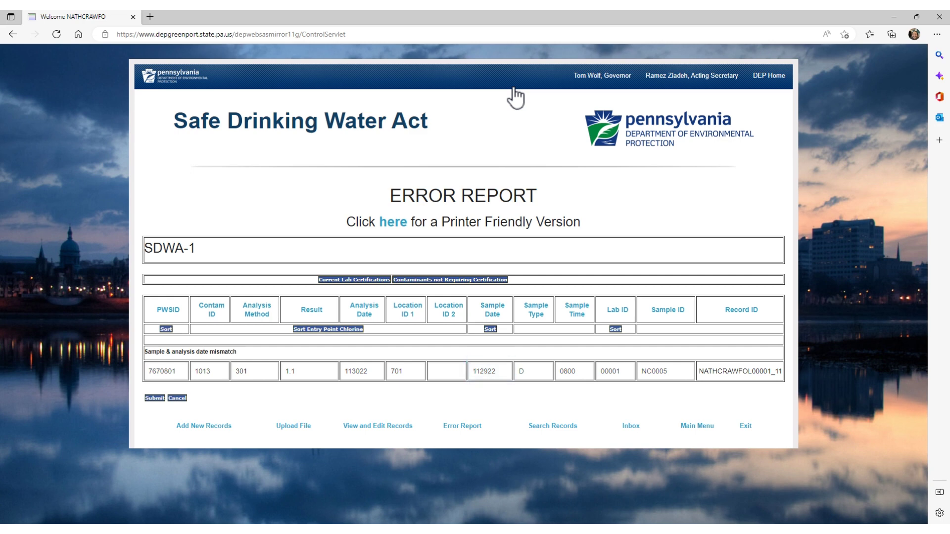
key(shift+Tab)
key(Delete)
key(Delete)
text(30)
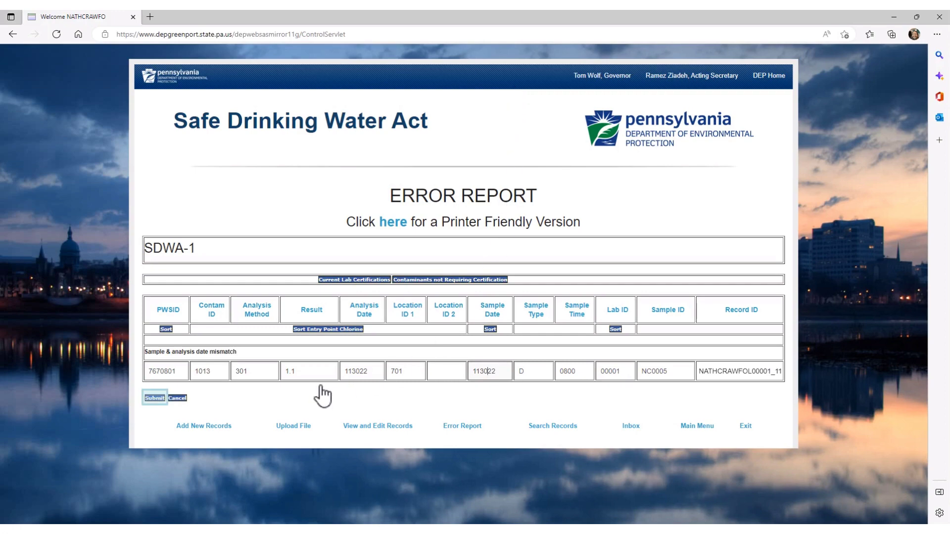
click(159, 398)
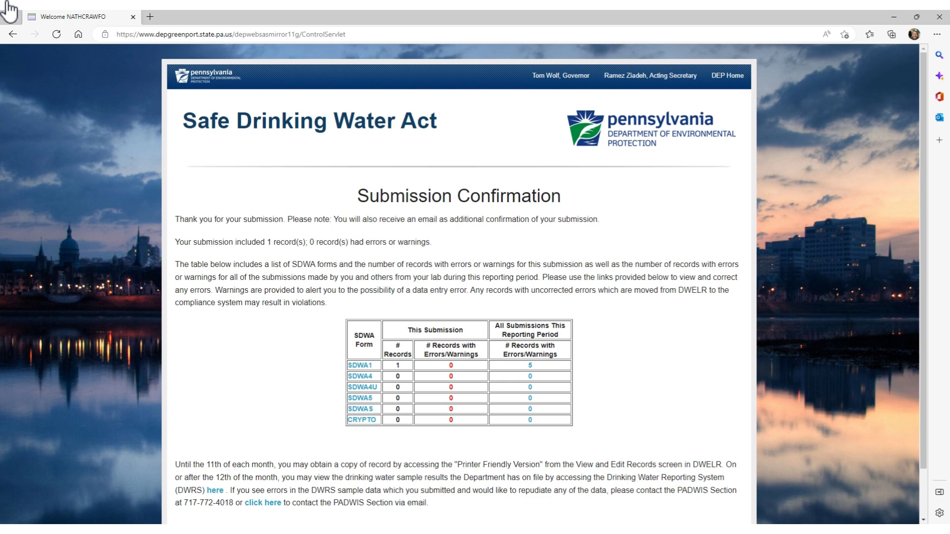
- Open the submitted records for viewing and editing and sort the SDWA-1 list by sample date
scroll(459, 285, down, 1)
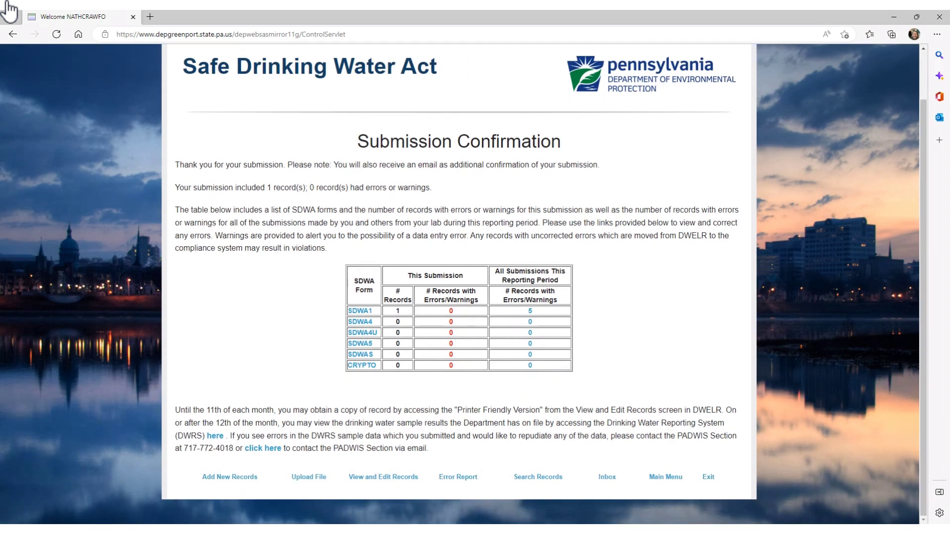
click(384, 477)
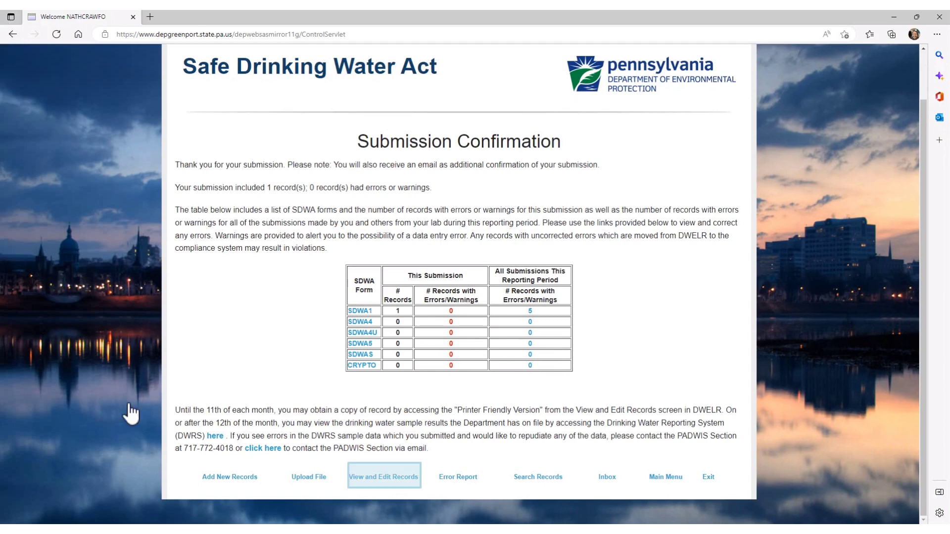
click(396, 476)
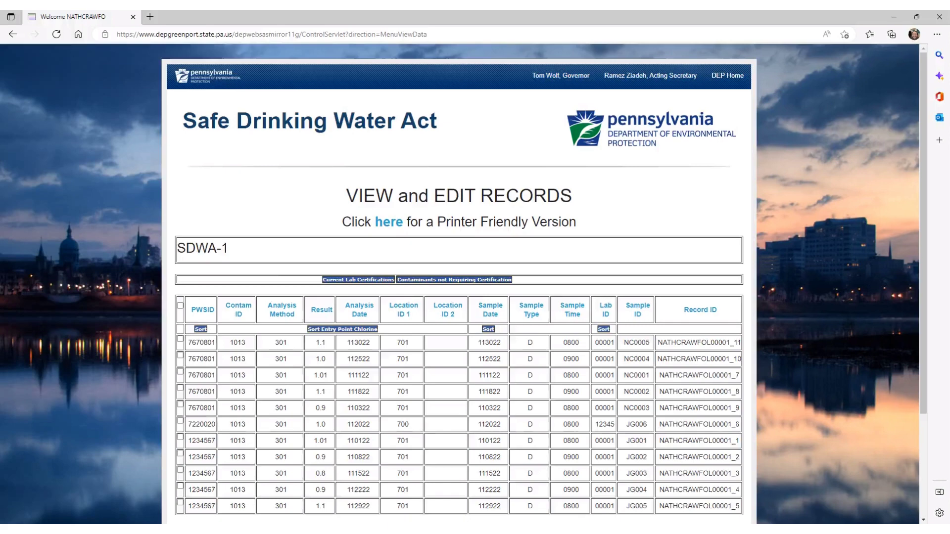
click(389, 221)
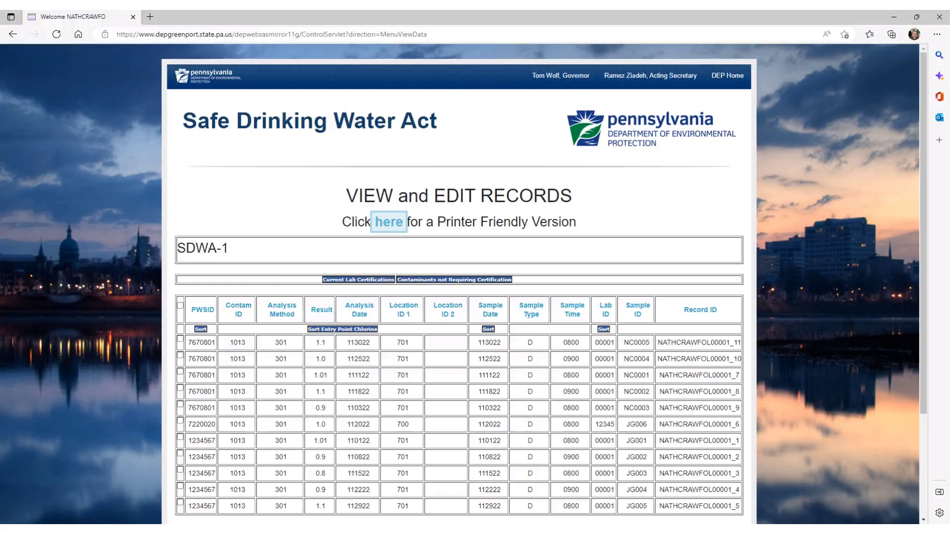
scroll(138, 371, down, 1)
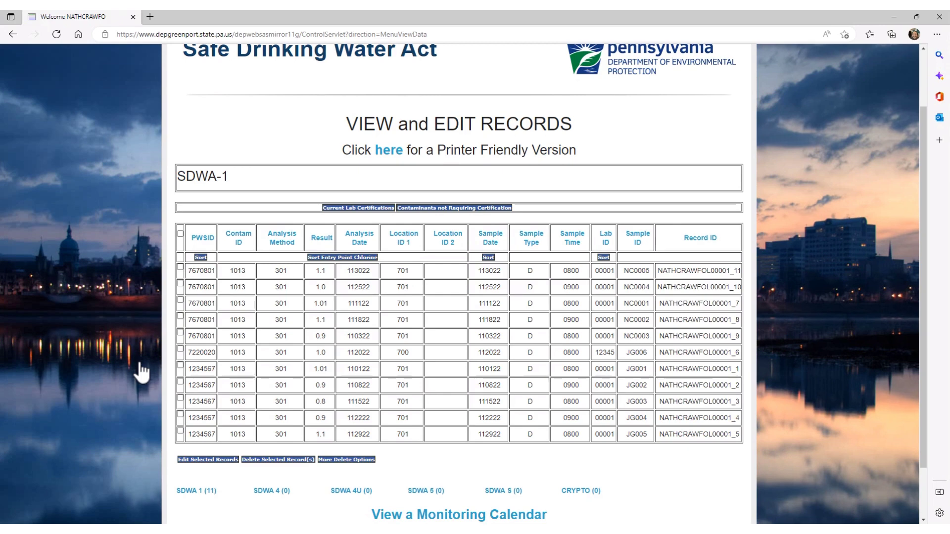
click(489, 256)
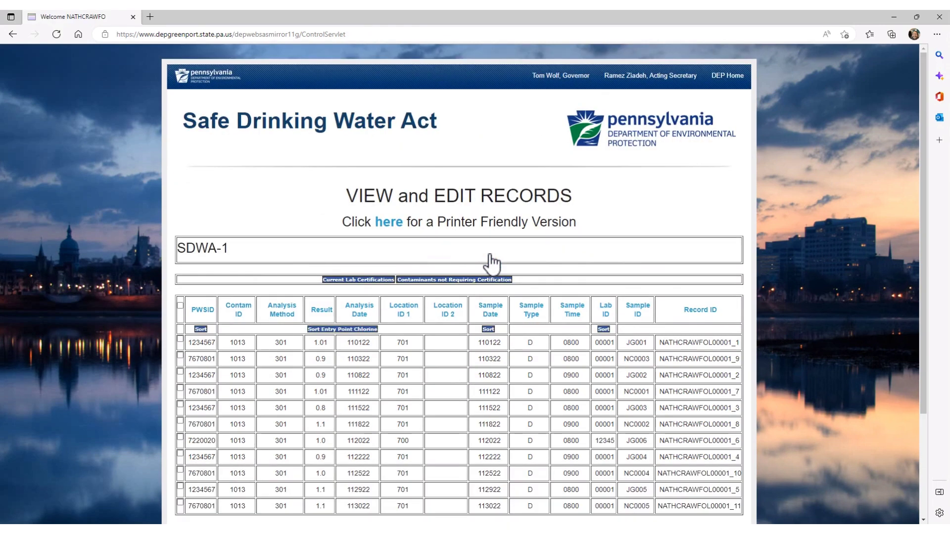
- Select the SDWA-1 records with sample IDs JG001 and JG002, delete them and confirm the deletion
scroll(491, 262, down, 2)
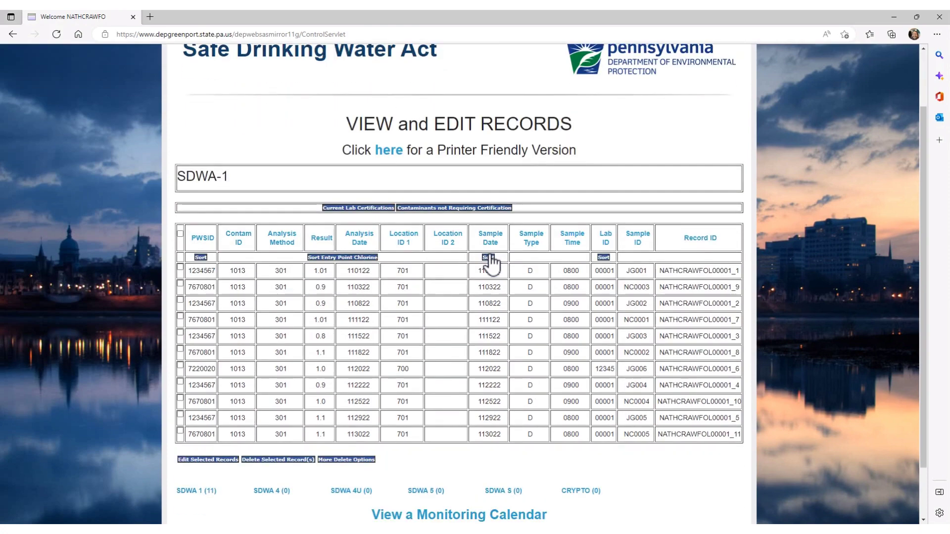
scroll(495, 263, down, 1)
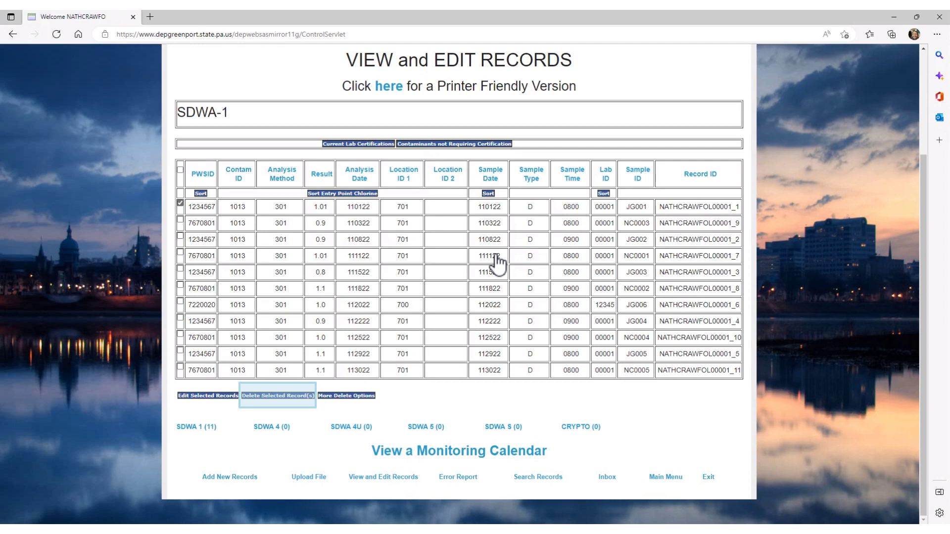
click(258, 396)
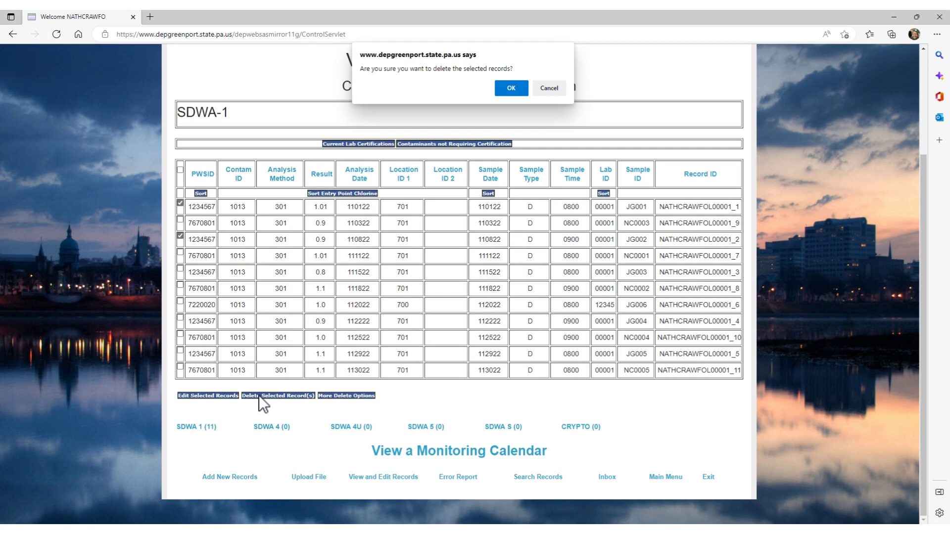
key(Return)
click(502, 92)
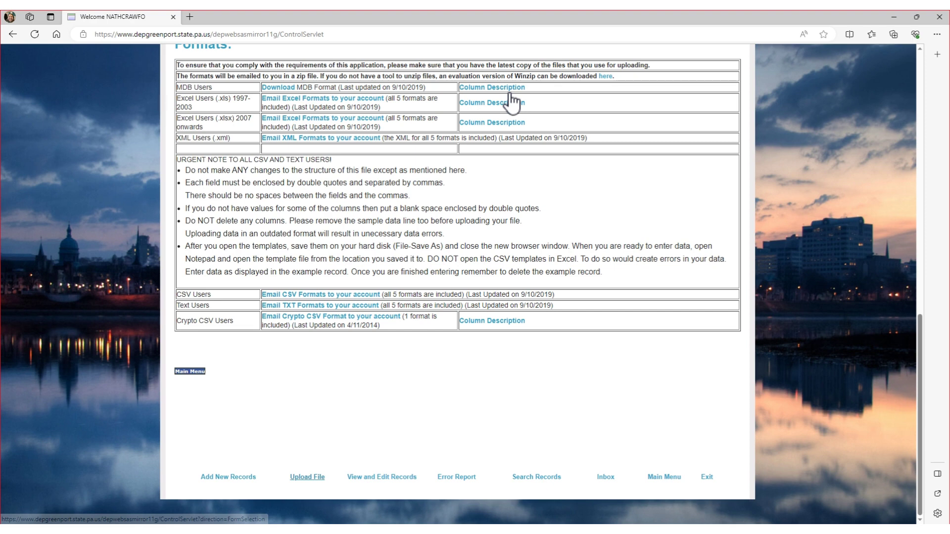
- Open the file upload page for submitting records
click(513, 102)
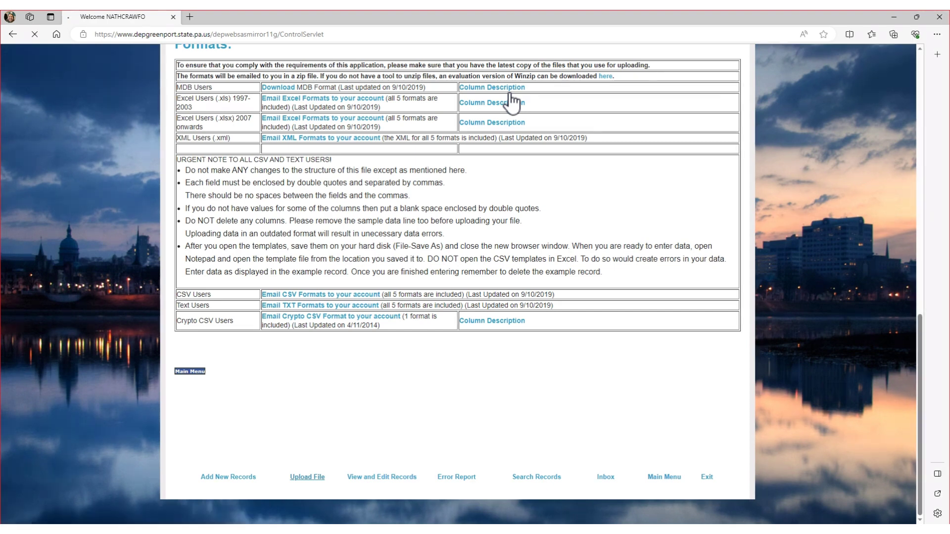
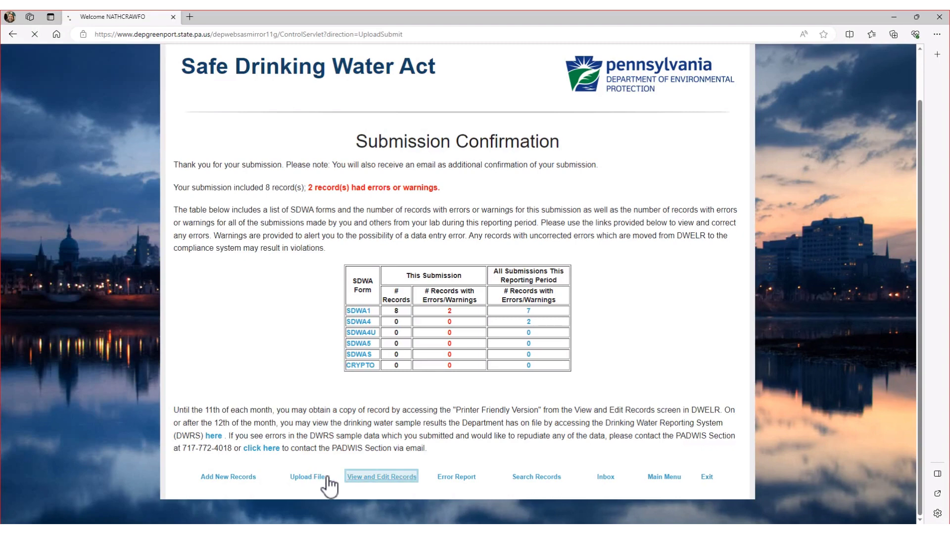
- Open the submitted records for viewing and editing and sort the SDWA-1 list by sample date
click(364, 478)
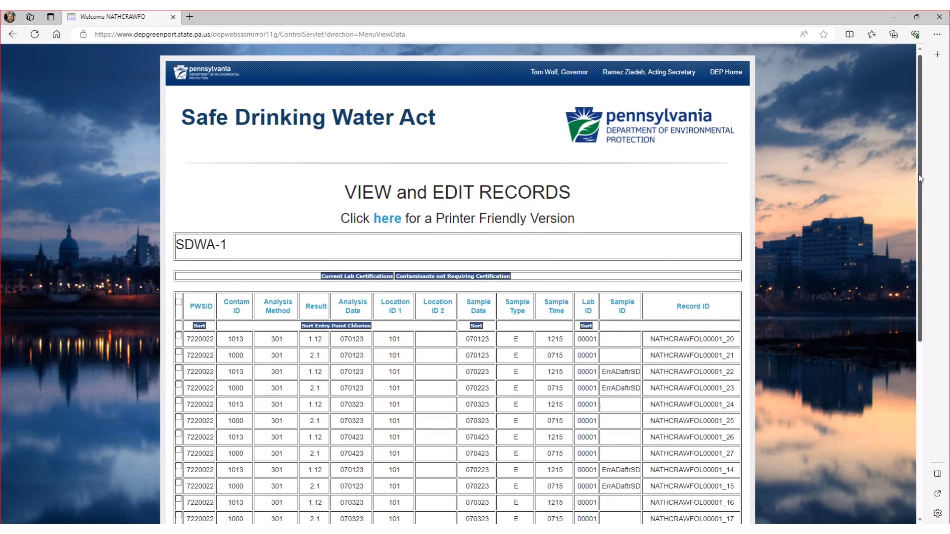
drag(919, 174, 918, 306)
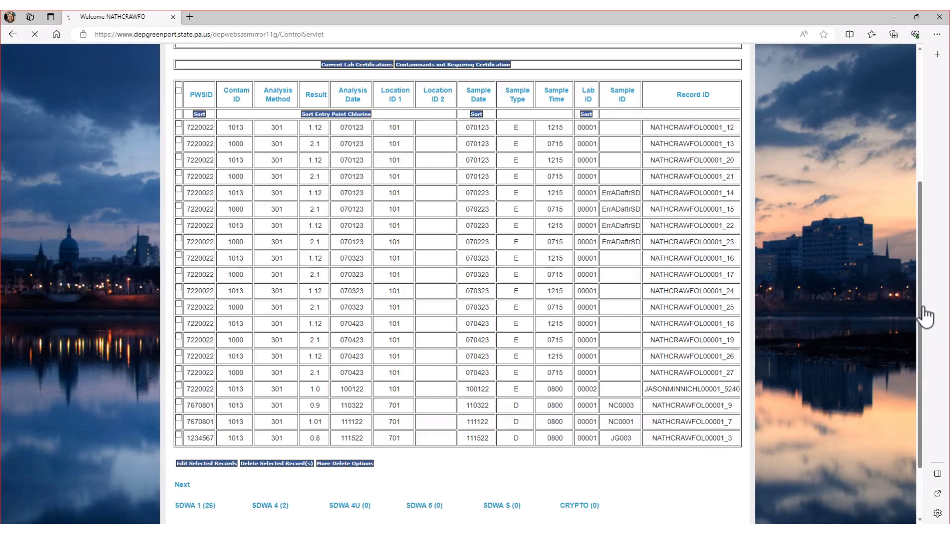
- Delete the whole record set uploaded on 08/31/23-09:12 through the additional delete options and confirm the deletion
click(342, 464)
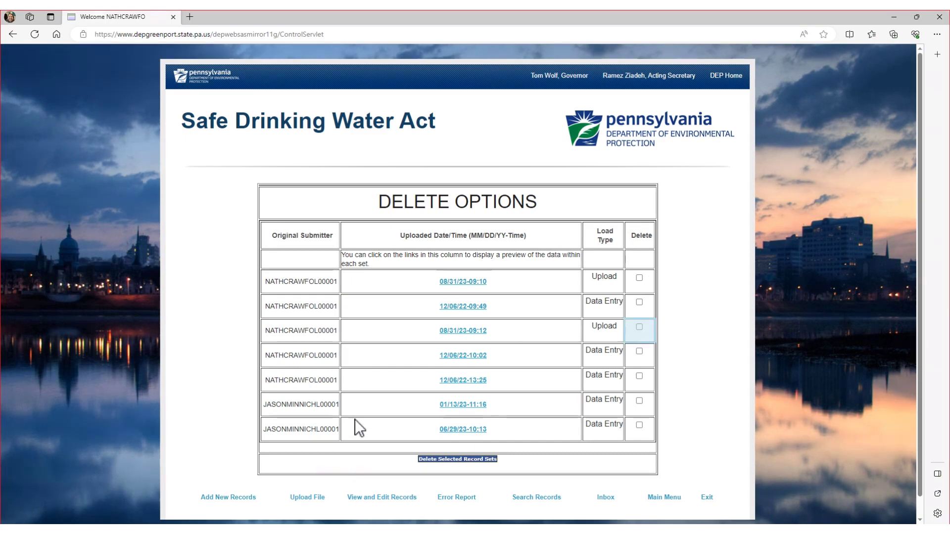
click(639, 327)
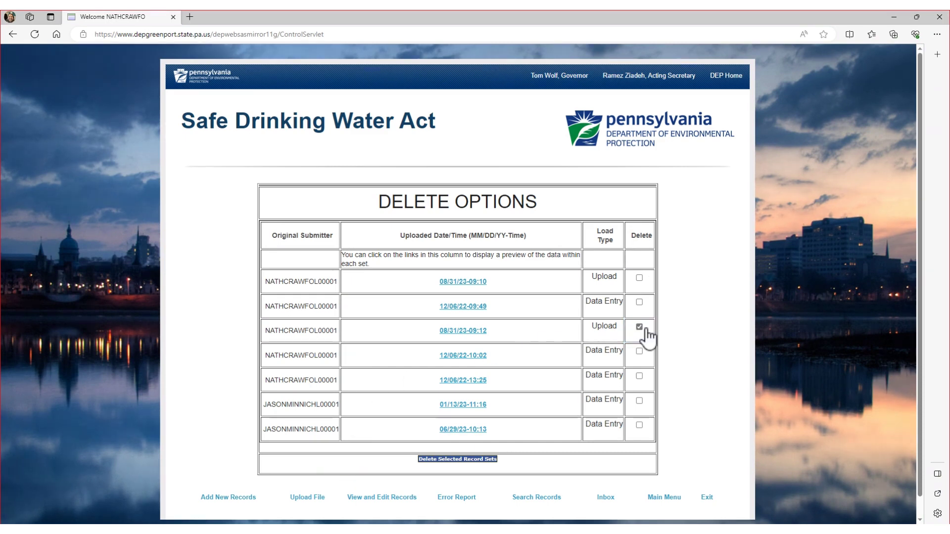
click(462, 459)
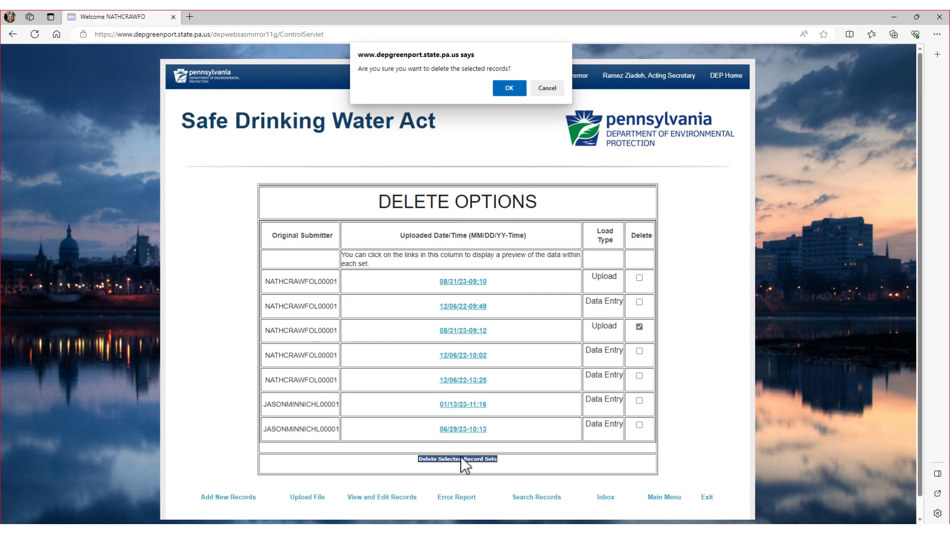
click(504, 88)
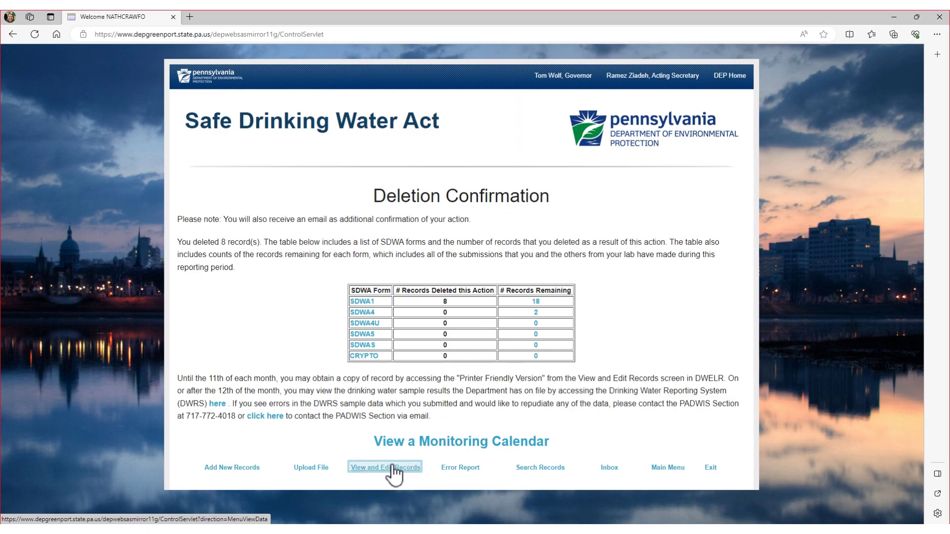
- Open the records remaining after the deletion and review the SDWA-1 list down to its end
click(375, 468)
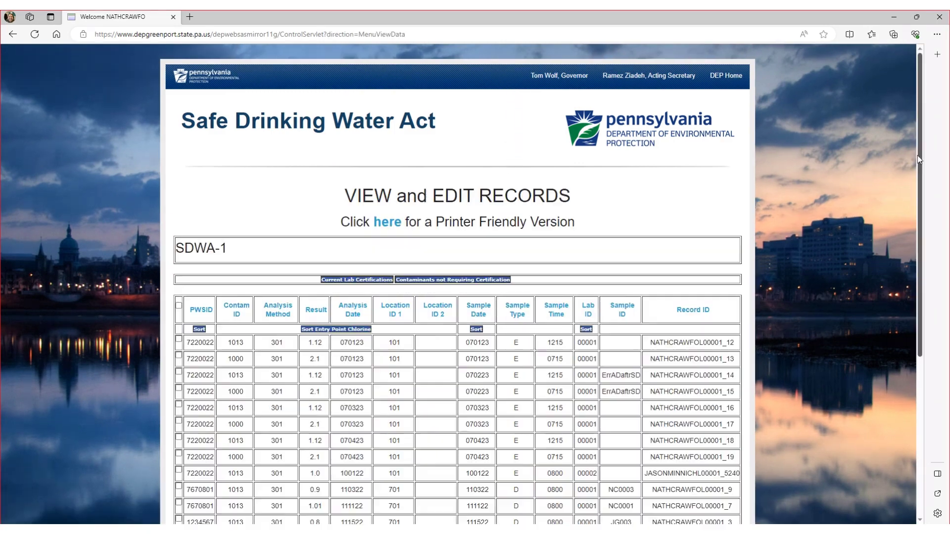
drag(920, 167, 930, 262)
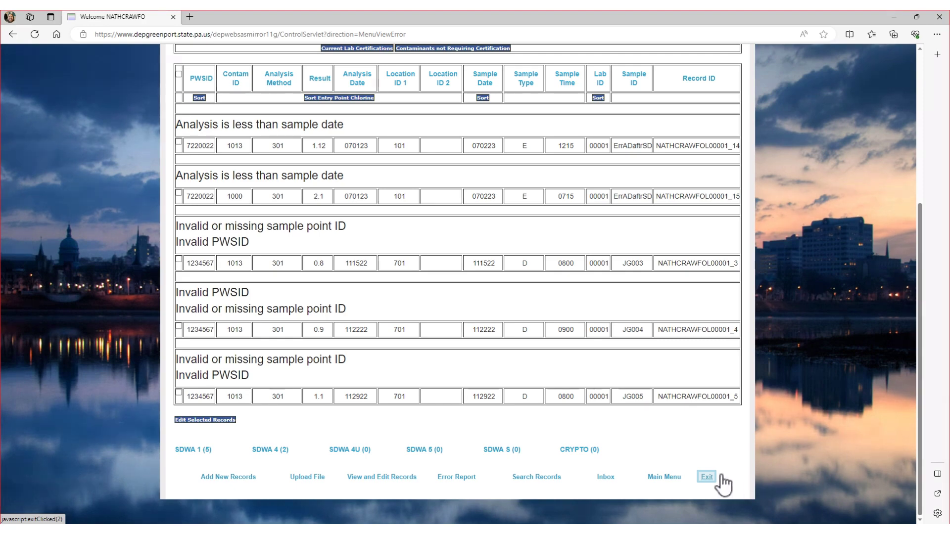
- Exit DWELR from the error report and confirm leaving the application
click(704, 476)
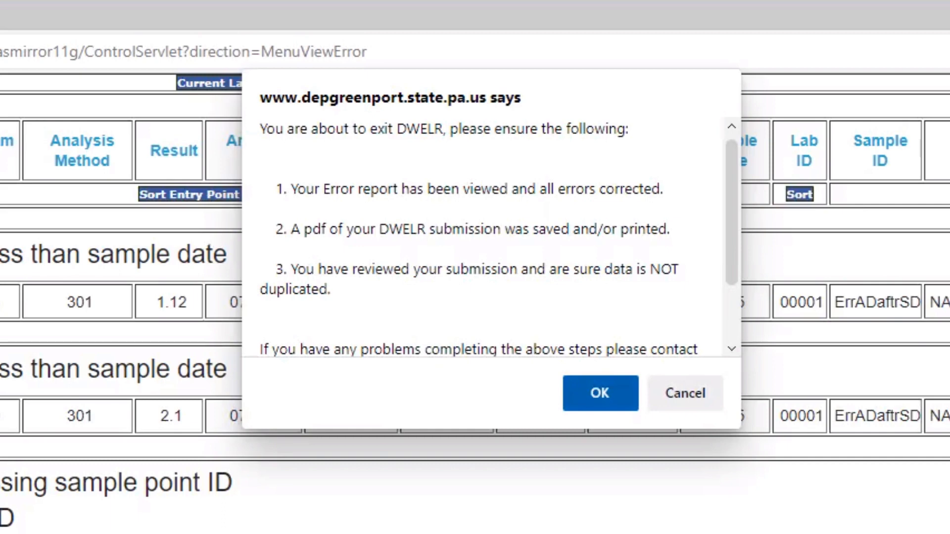
click(592, 389)
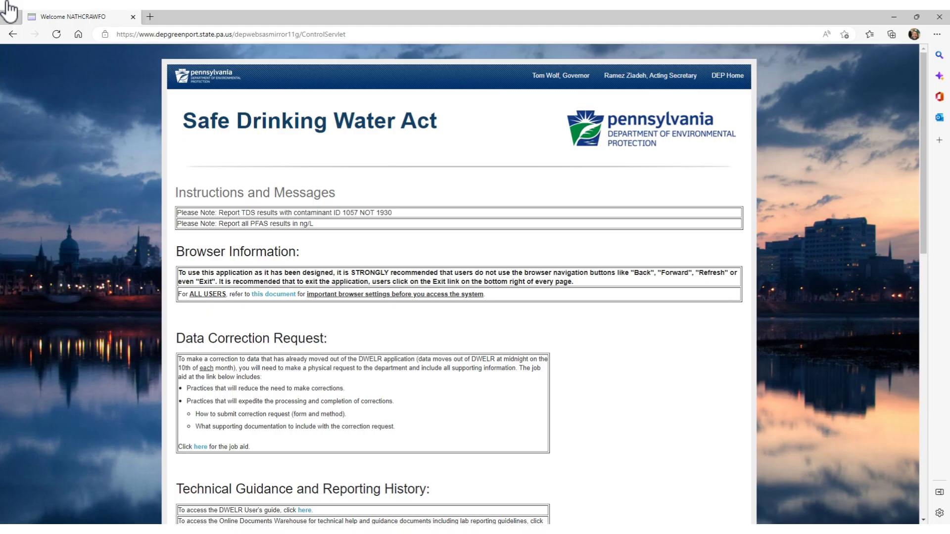
- Look through the instructions and messages page, including the file formats, and open the submitted SDWA-1 records for viewing and editing
key(Down)
key(Down)
key(Down)
key(Down)
key(Down)
key(Down)
key(Down)
key(Down)
key(Down)
key(Down)
key(Down)
key(Down)
key(Down)
key(Down)
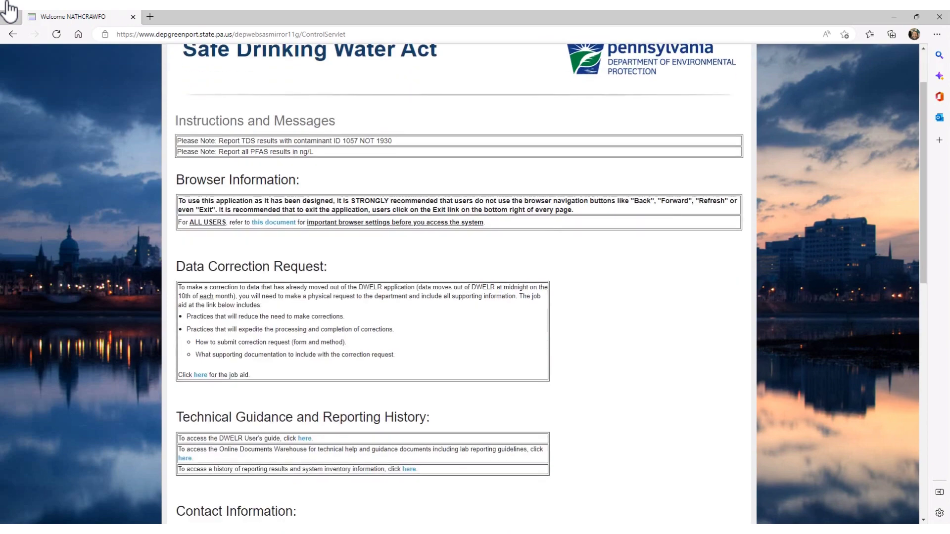
key(Down)
key(Down)
key(Down)
key(Down)
key(Down)
key(Down)
key(Down)
key(Down)
key(Down)
key(Down)
key(Down)
key(Down)
key(Down)
key(Down)
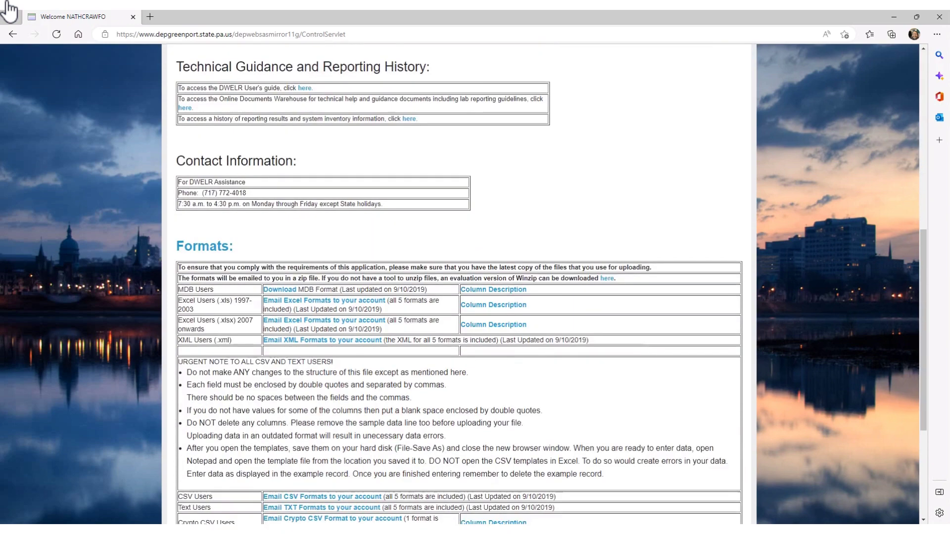
key(Down)
key(Down)
key(Down)
key(Down)
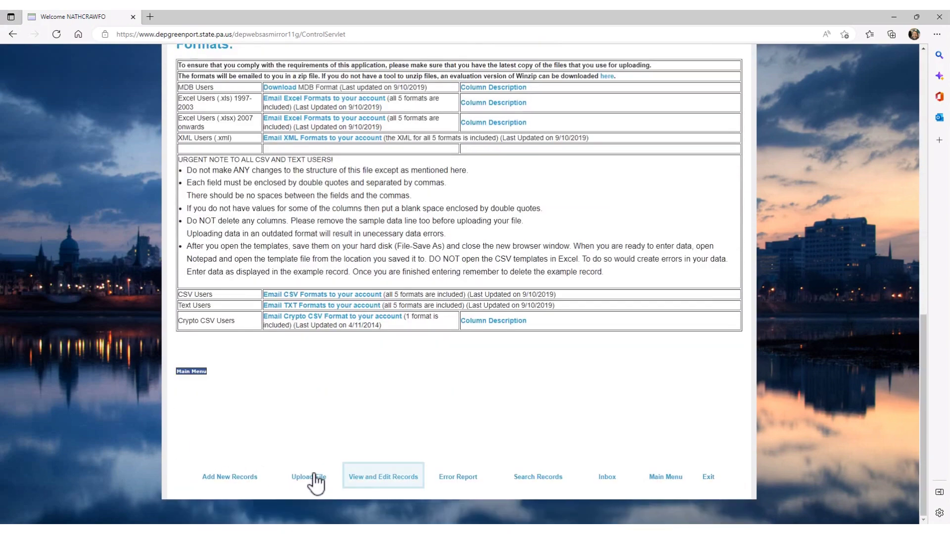
click(382, 480)
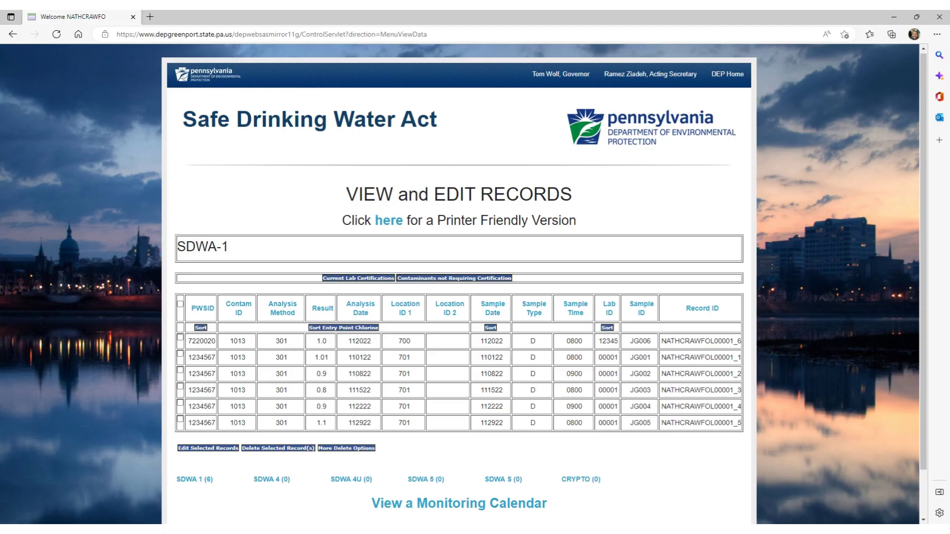
scroll(545, 285, down, 1)
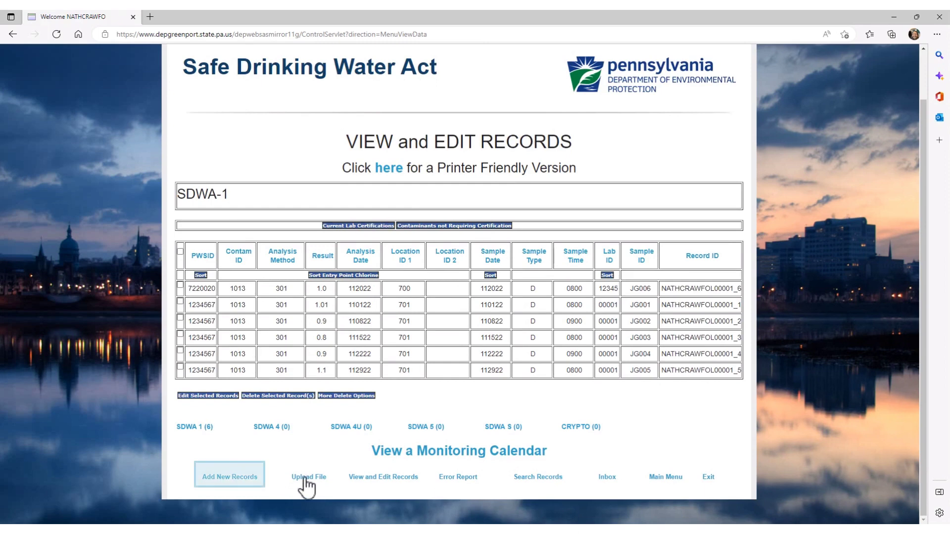
- Start a new SDWA-1 data entry form and enter PWSID 7670801 and contaminant ID 1013 in the first record
click(222, 478)
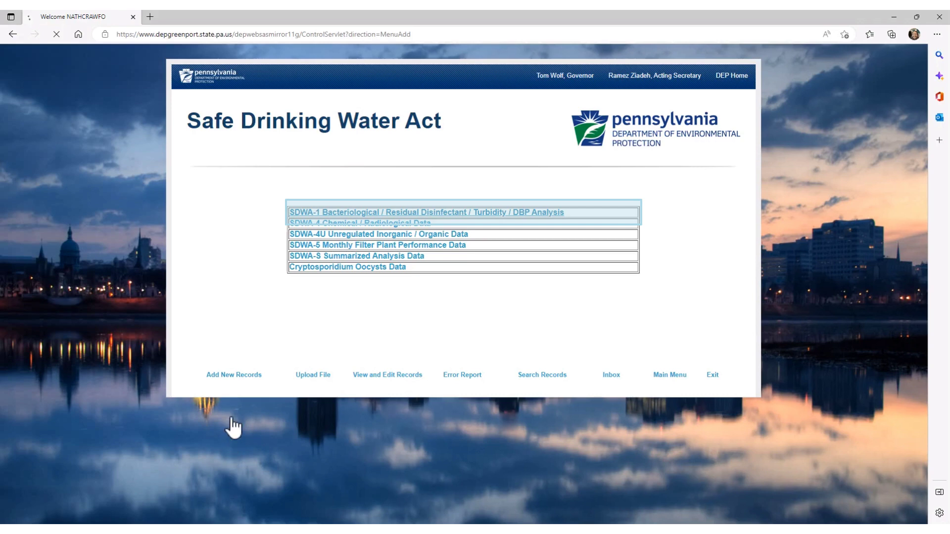
click(324, 211)
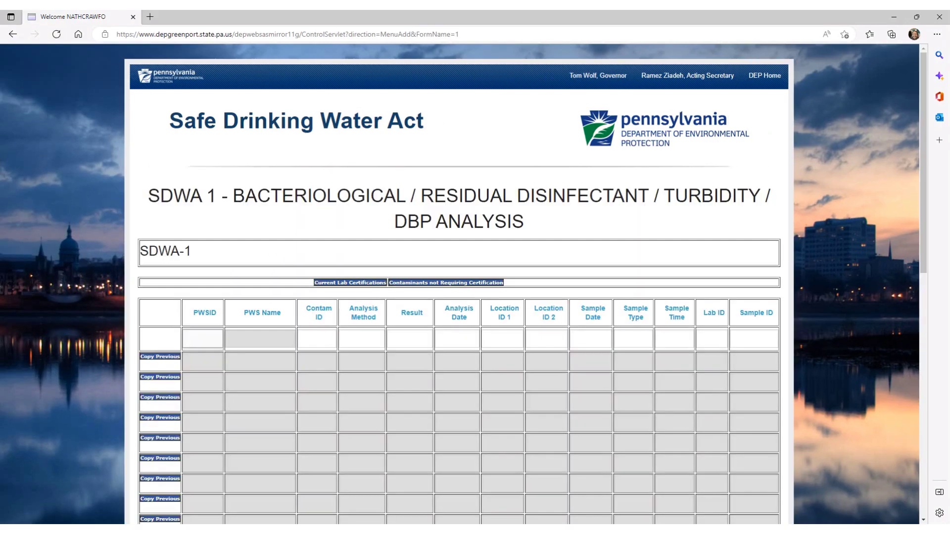
text(7670801)
key(Tab)
text(1013)
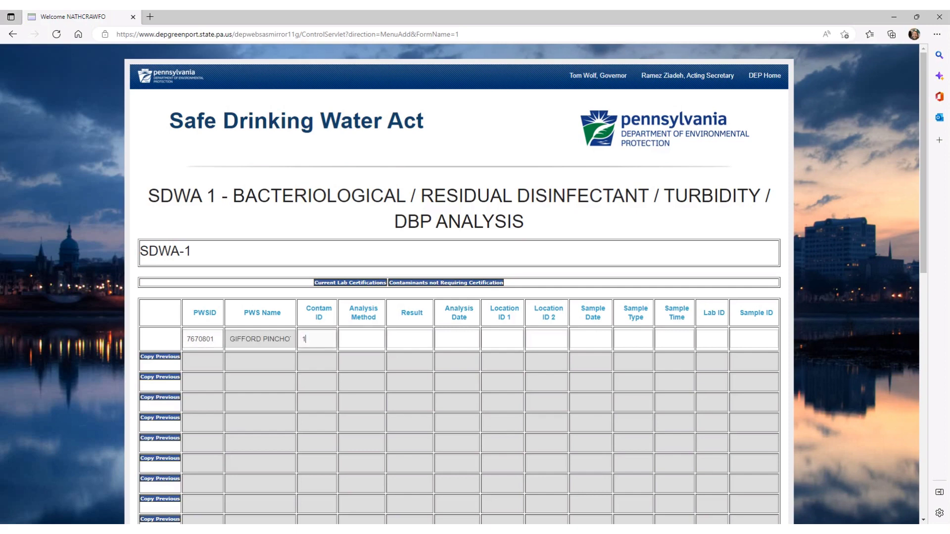
key(Tab)
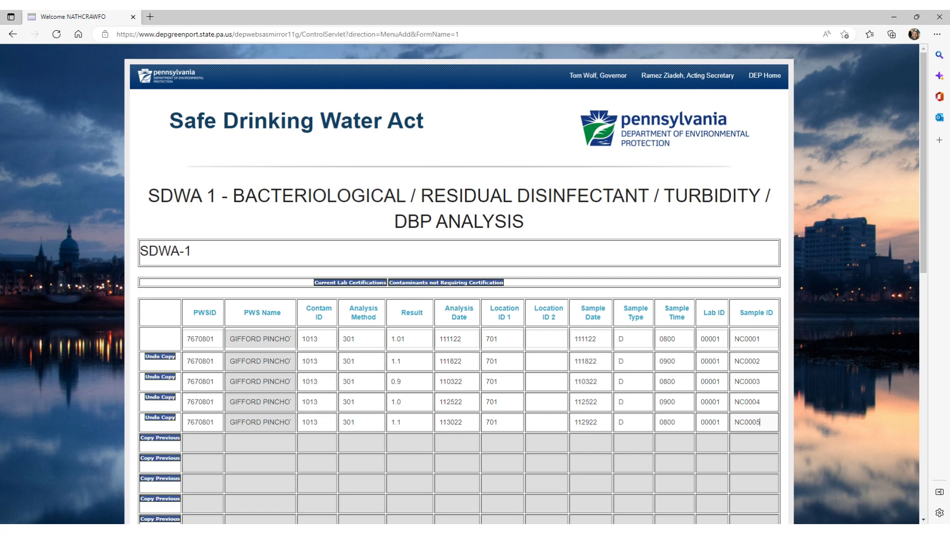
- Submit the SDWA-1 records with sample IDs NC0001 to NC0005 and open the submitted records for viewing and editing
scroll(459, 284, down, 10)
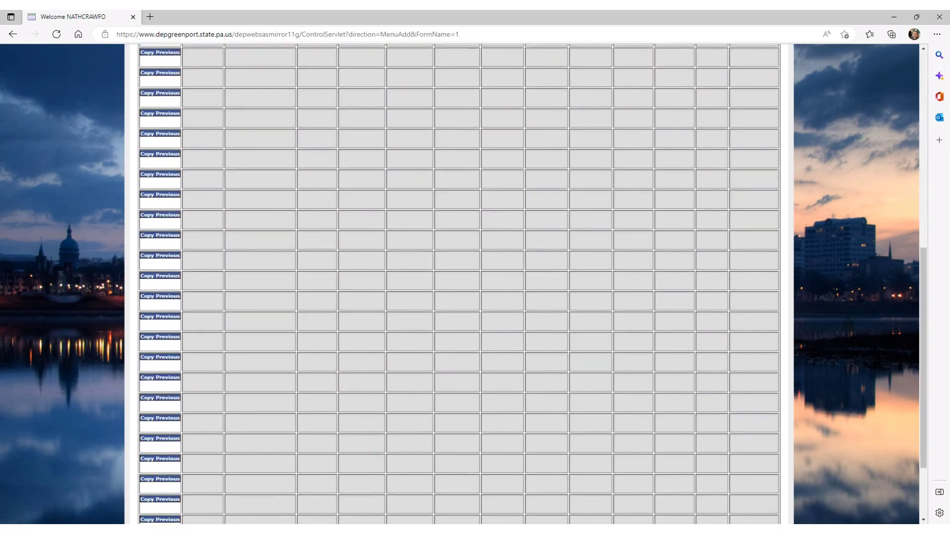
scroll(244, 462, down, 5)
click(148, 451)
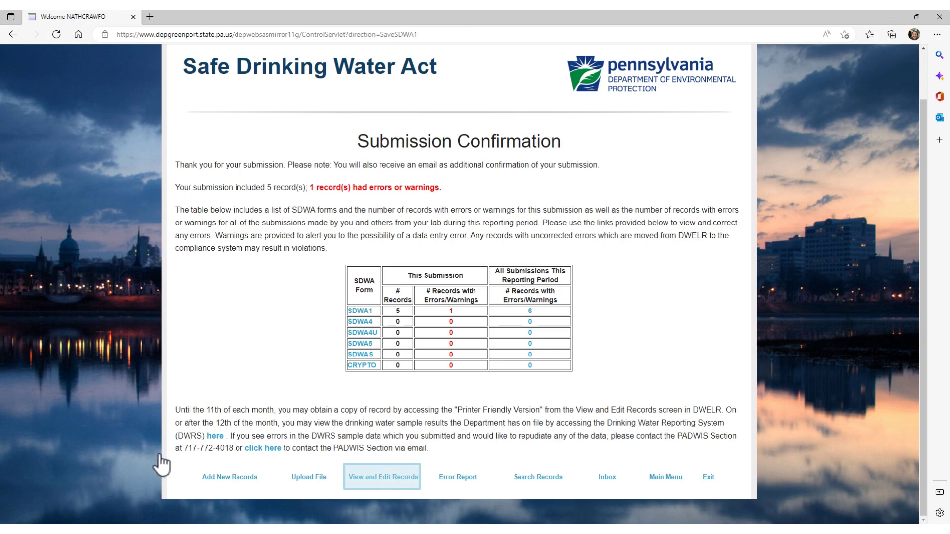
click(395, 478)
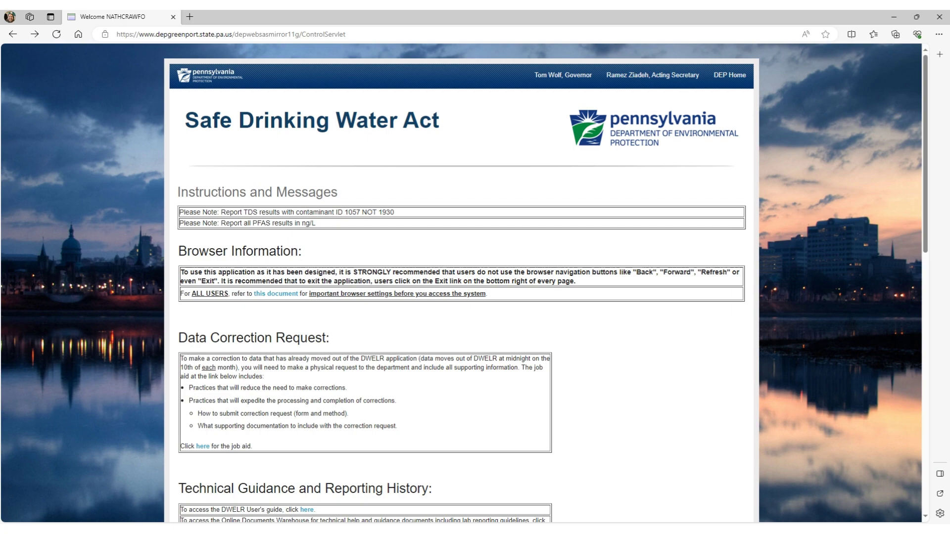
- Open the View and Edit Records page from the end of the instructions page
scroll(462, 282, down, 10)
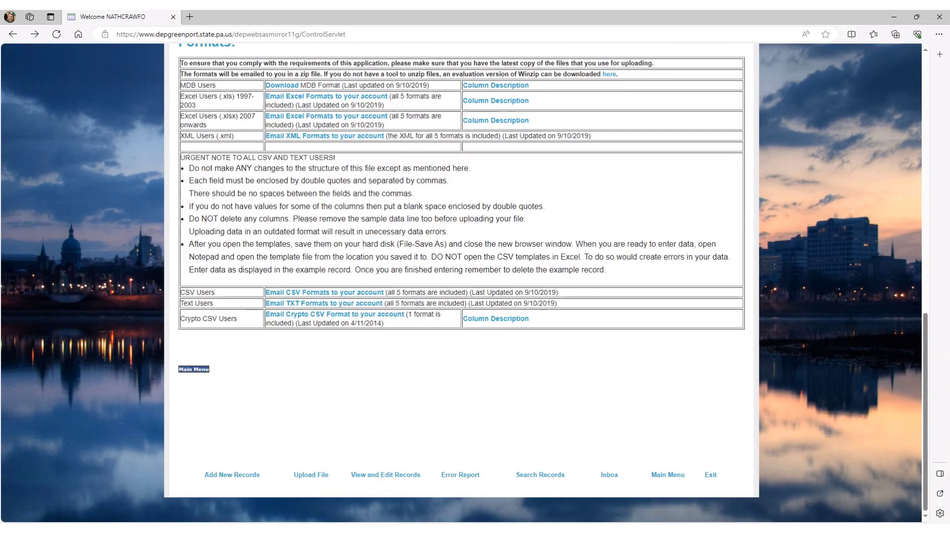
click(367, 474)
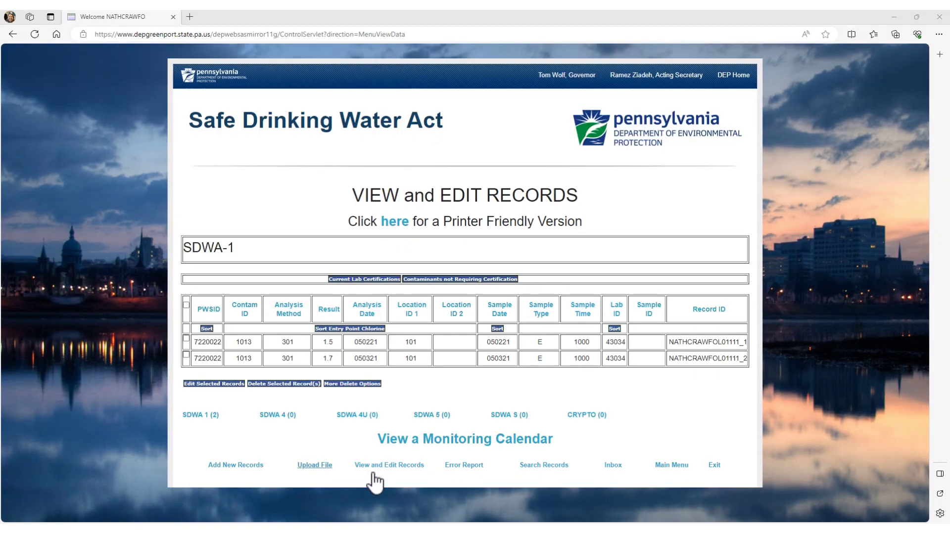
- Submit the previewed SDWA-1 upload file with the August 2023 results for PWSID 7220022
click(374, 473)
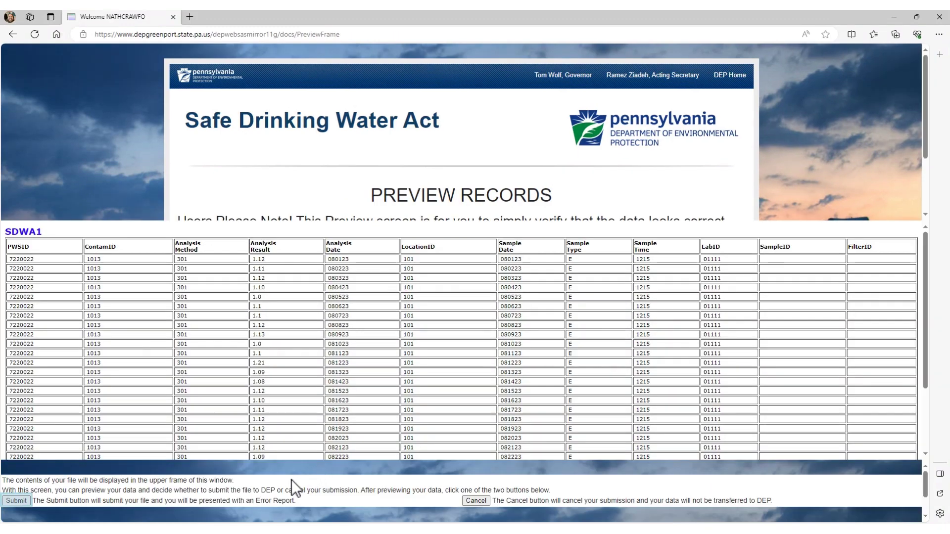
click(20, 500)
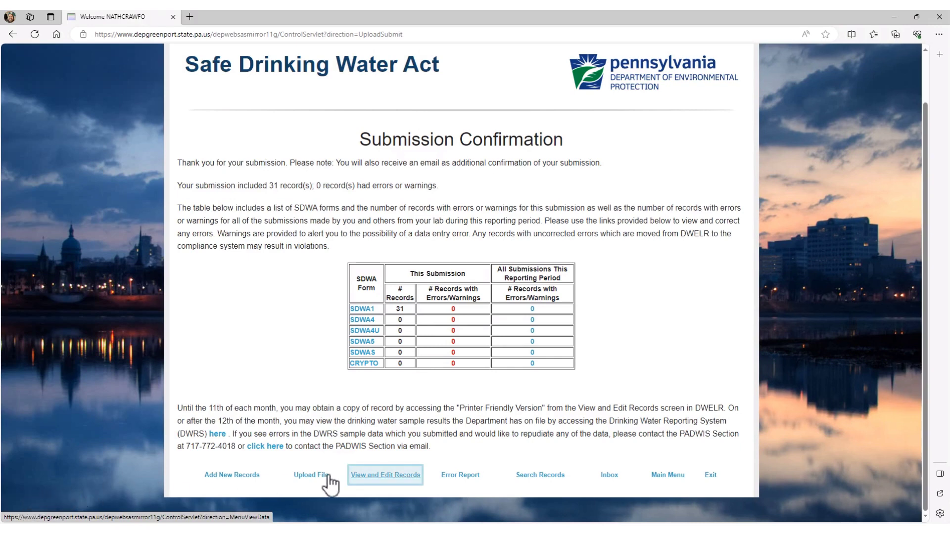
- Open the submitted records to review the results from the uploaded file
click(390, 475)
scroll(390, 475, down, 5)
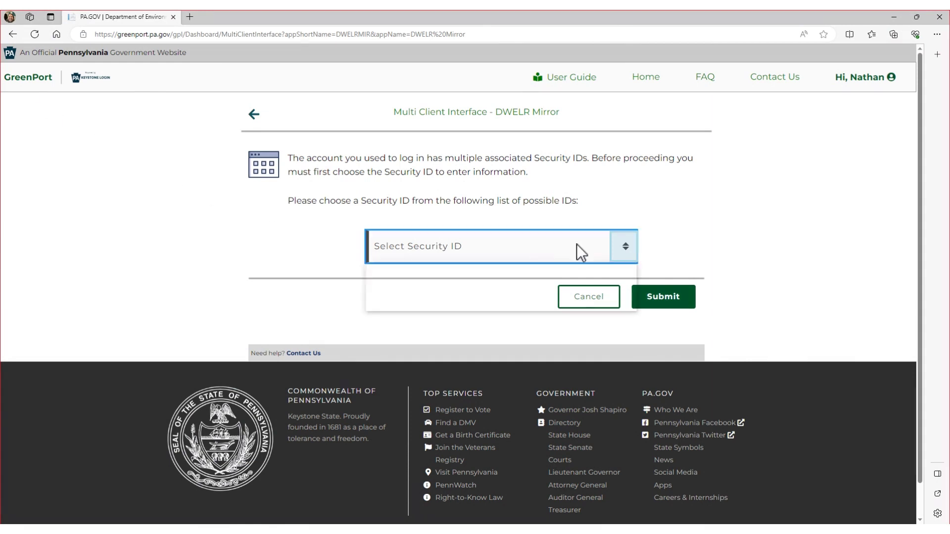
- Choose Security ID P7220022 for DWELR Mirror and submit the selection
click(624, 246)
key(Down)
key(Down)
key(Down)
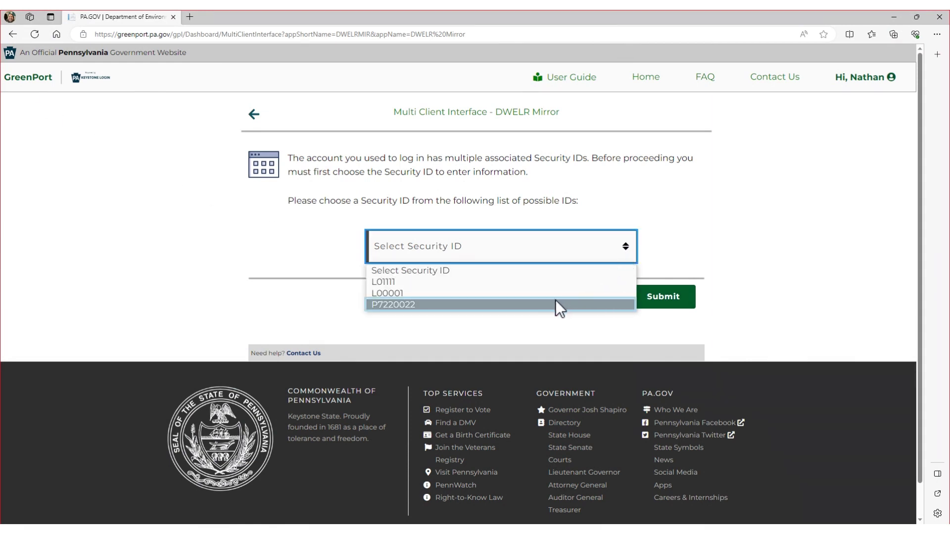
click(521, 305)
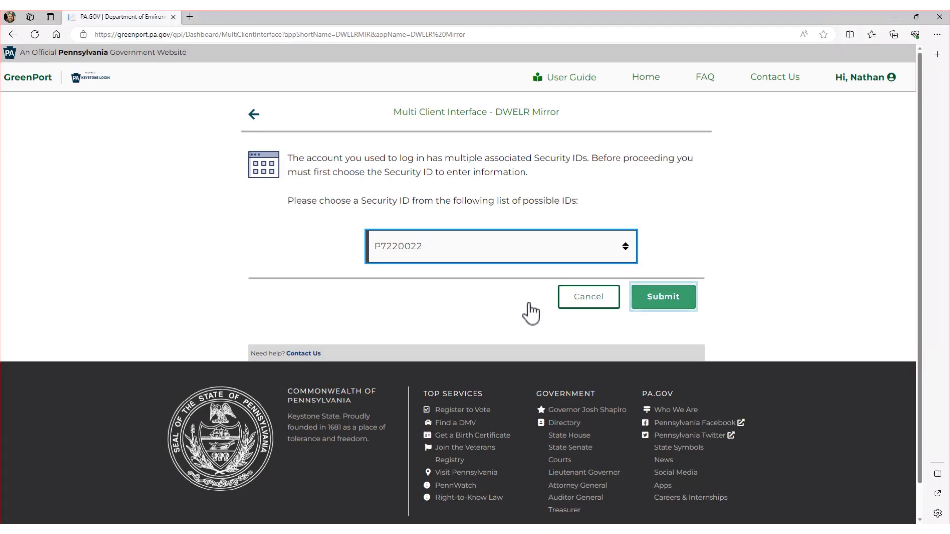
click(665, 303)
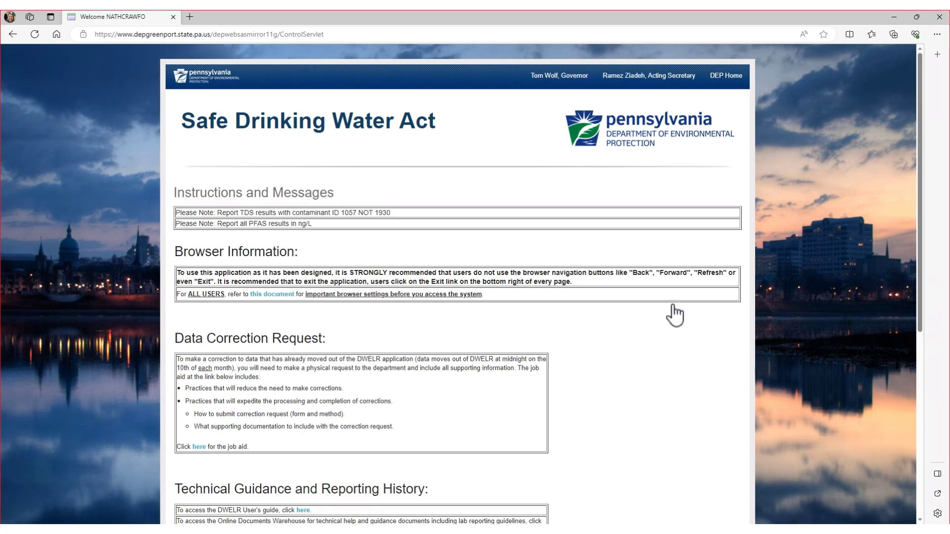
- Open the list of submitted records for the chosen water system
scroll(675, 315, down, 4)
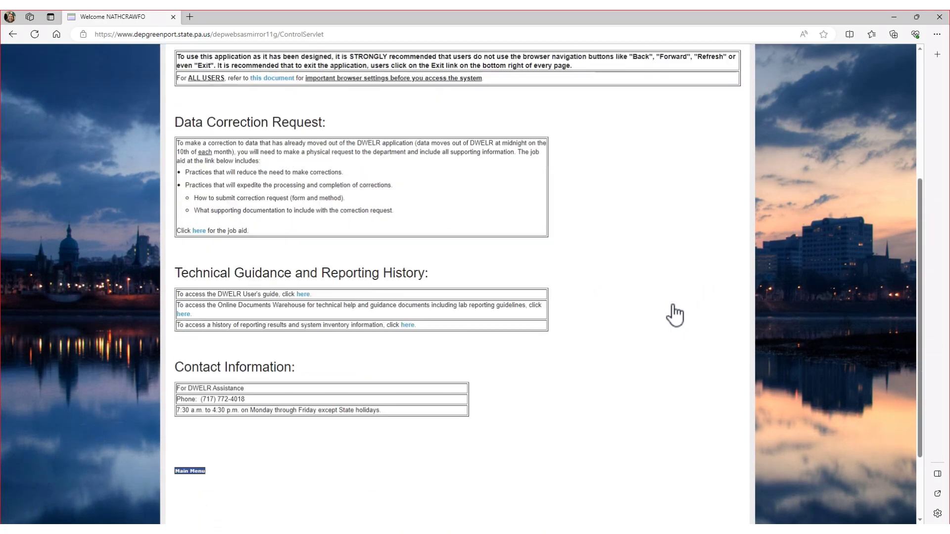
scroll(675, 315, down, 1)
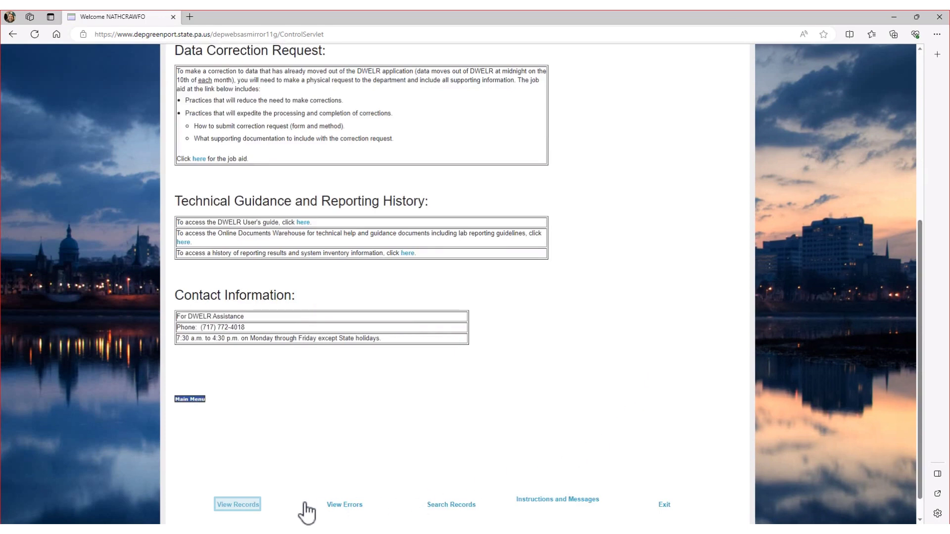
click(240, 506)
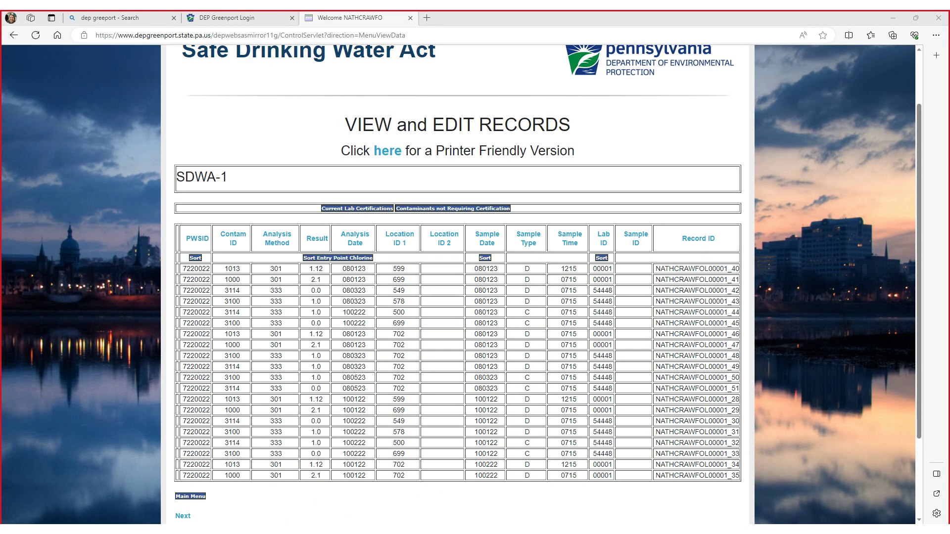